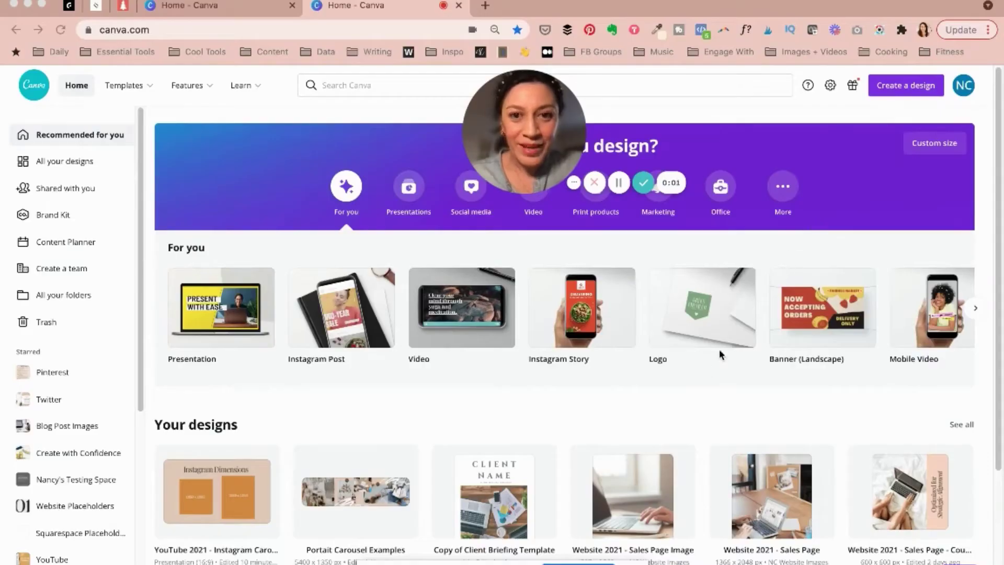
Create a custom-size blank design measuring 5400 × 1350 px
click(908, 85)
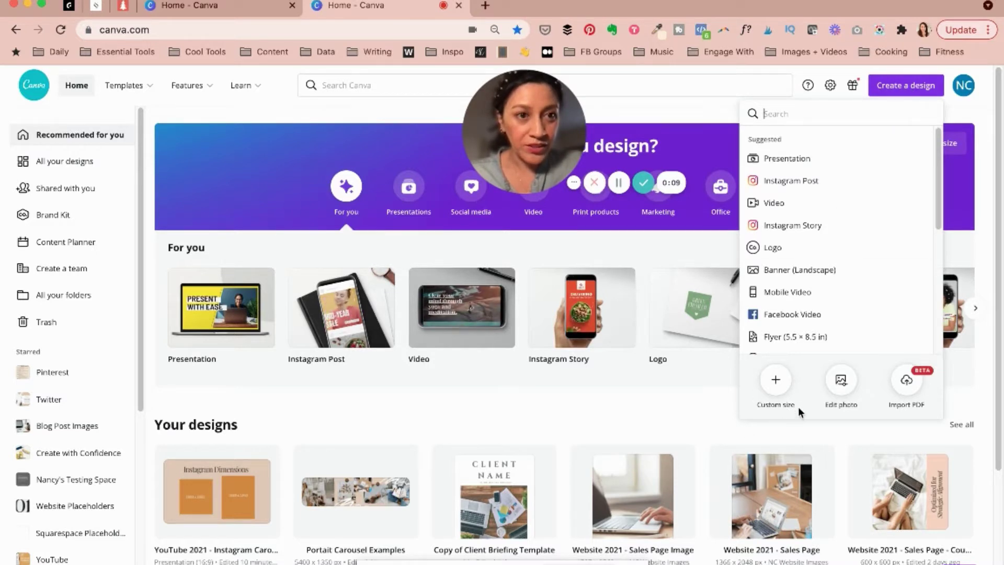
click(774, 383)
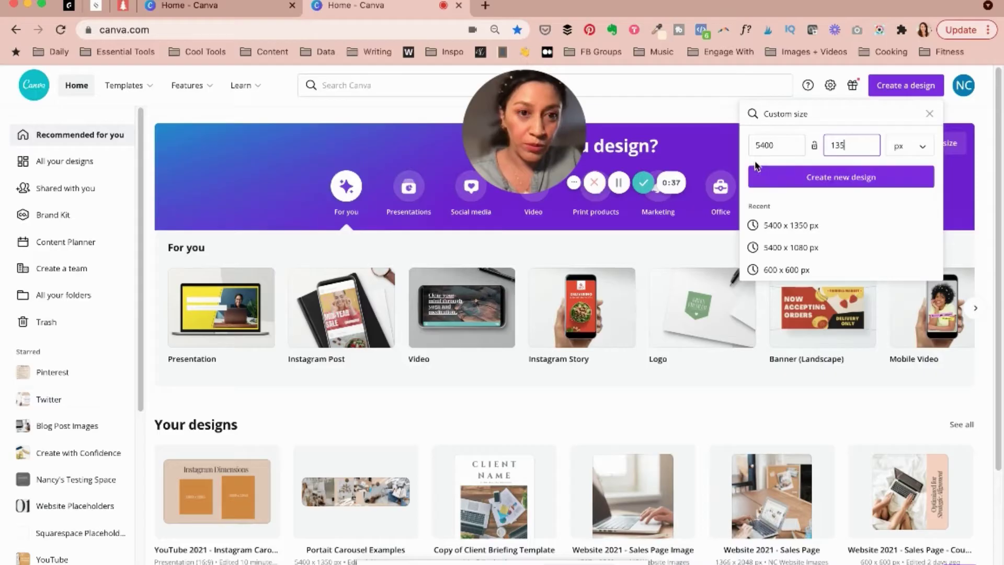
text(50)
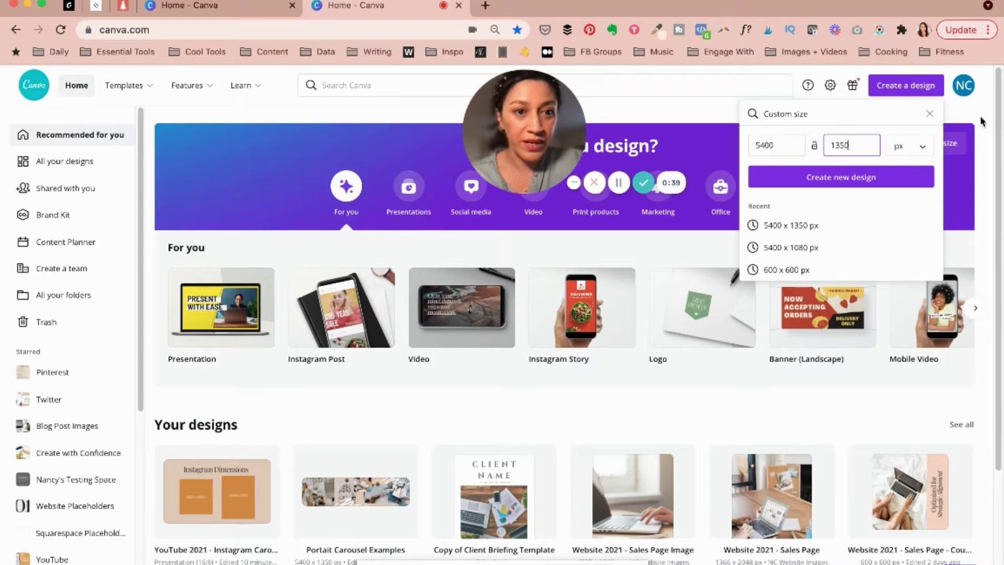
click(852, 177)
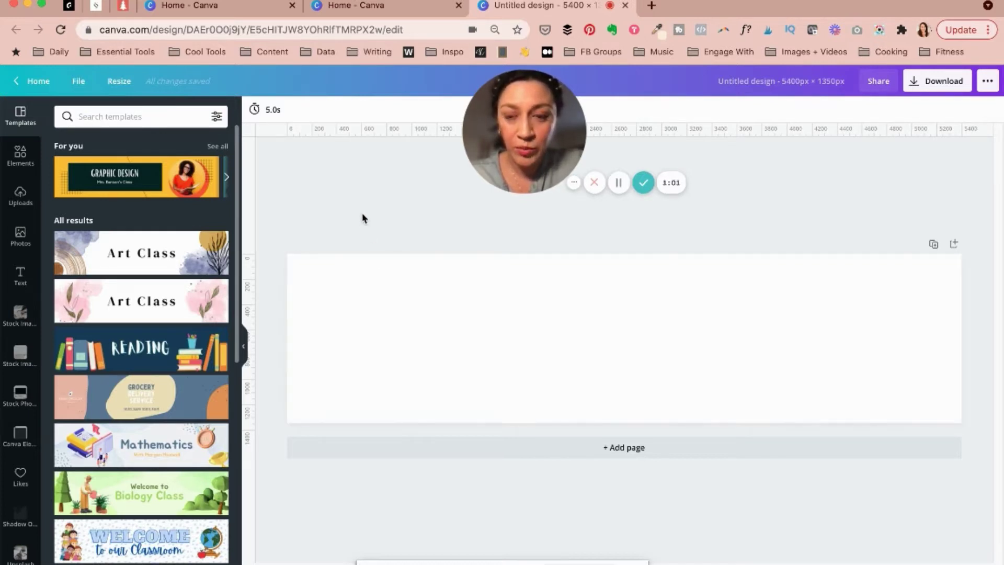
mouse_move(538, 140)
drag(538, 140, 762, 116)
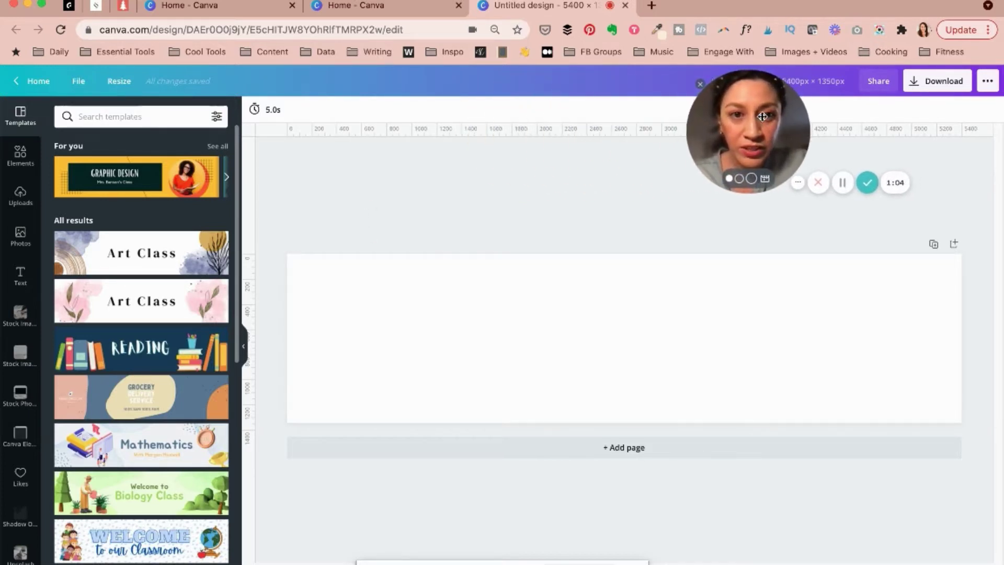
click(84, 83)
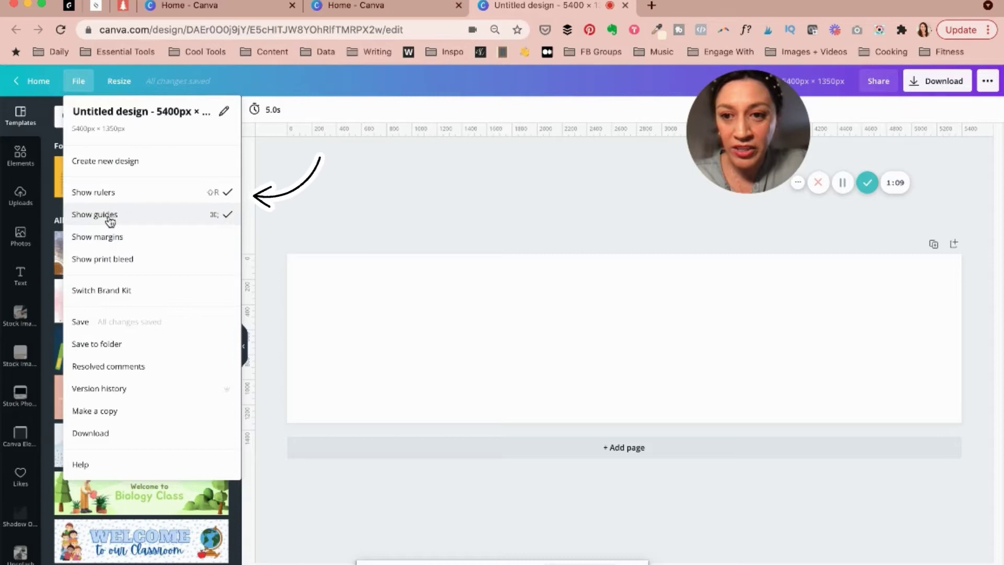
click(413, 184)
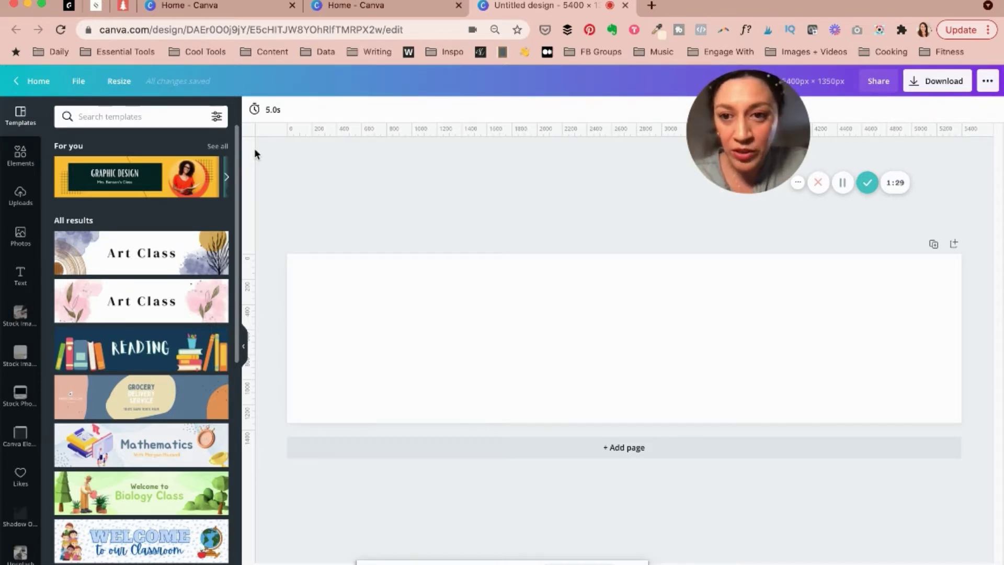
Place the first vertical guide at the 1080 px slide boundary
drag(262, 153, 421, 144)
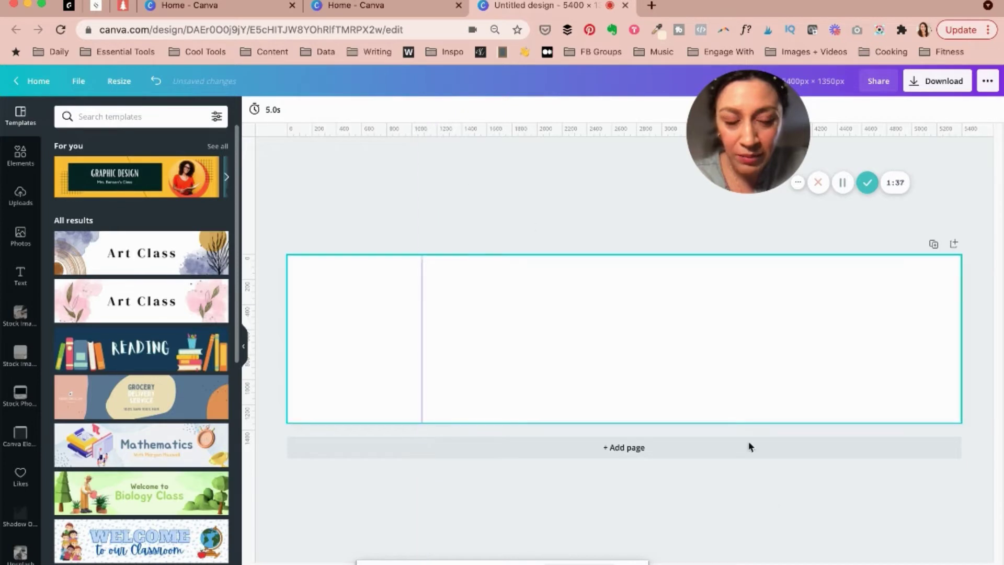
scroll(426, 268, up, 3)
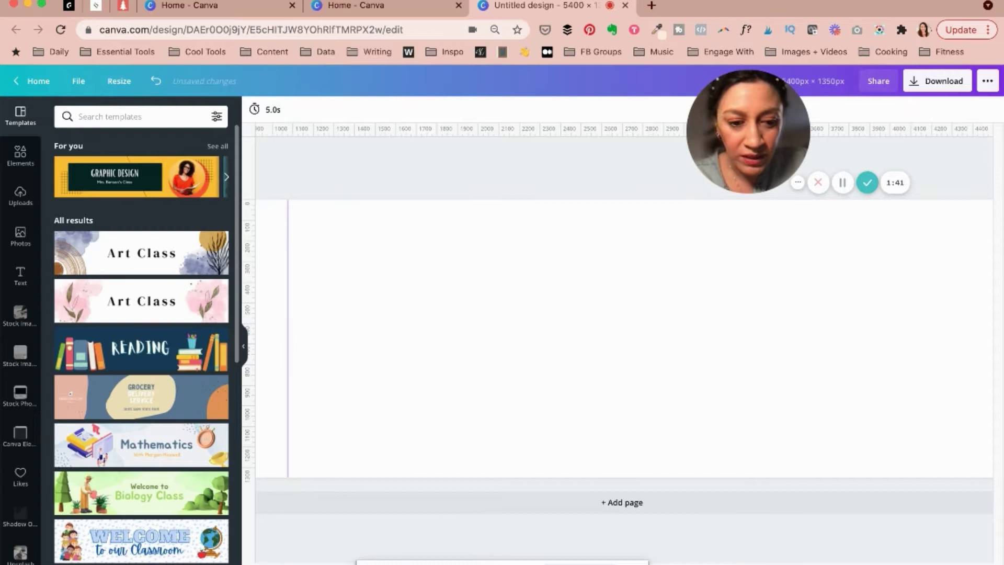
scroll(446, 316, left, 4)
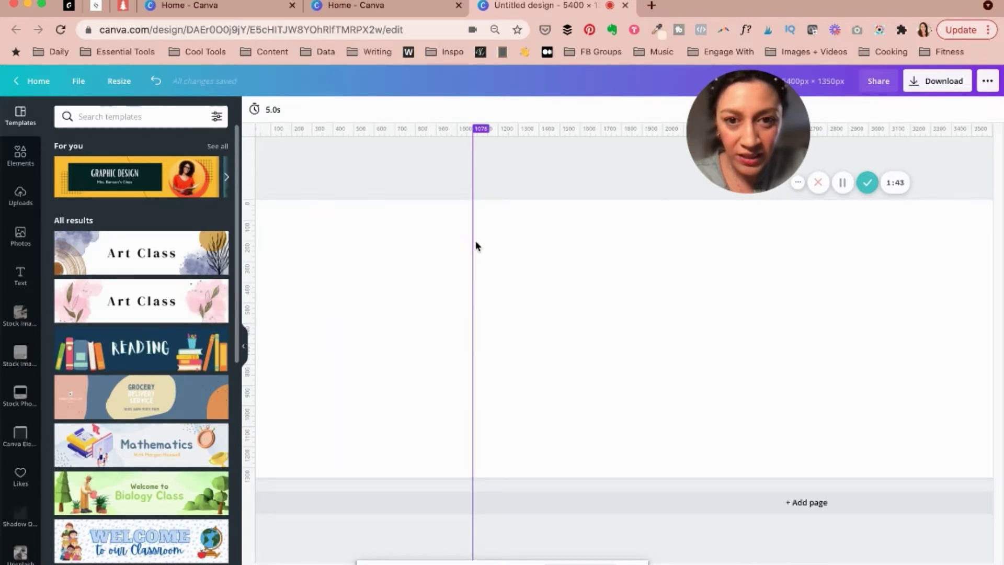
drag(476, 245, 472, 240)
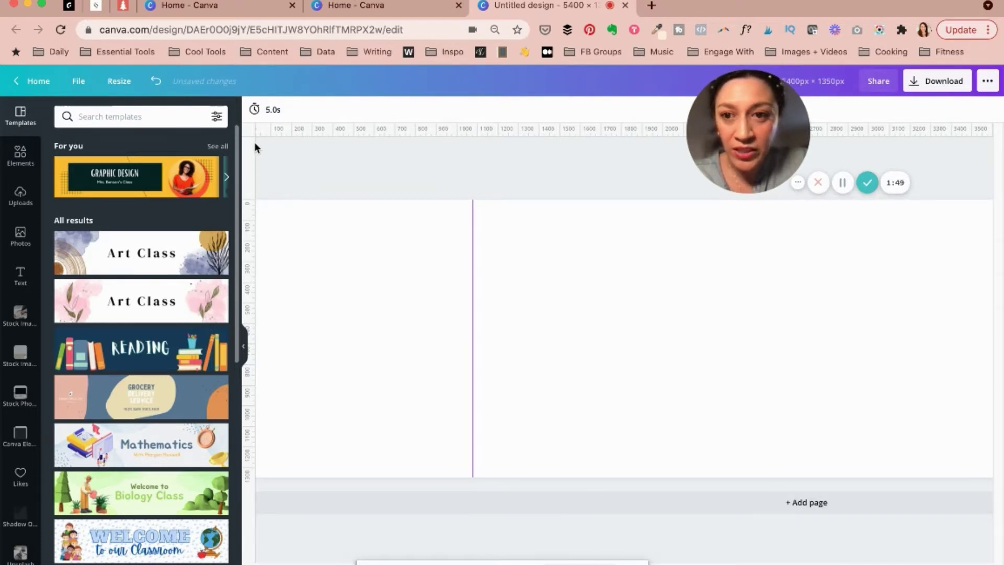
Add the remaining vertical guides at 2160, 3240 and 4320 px
scroll(712, 477, right, 5)
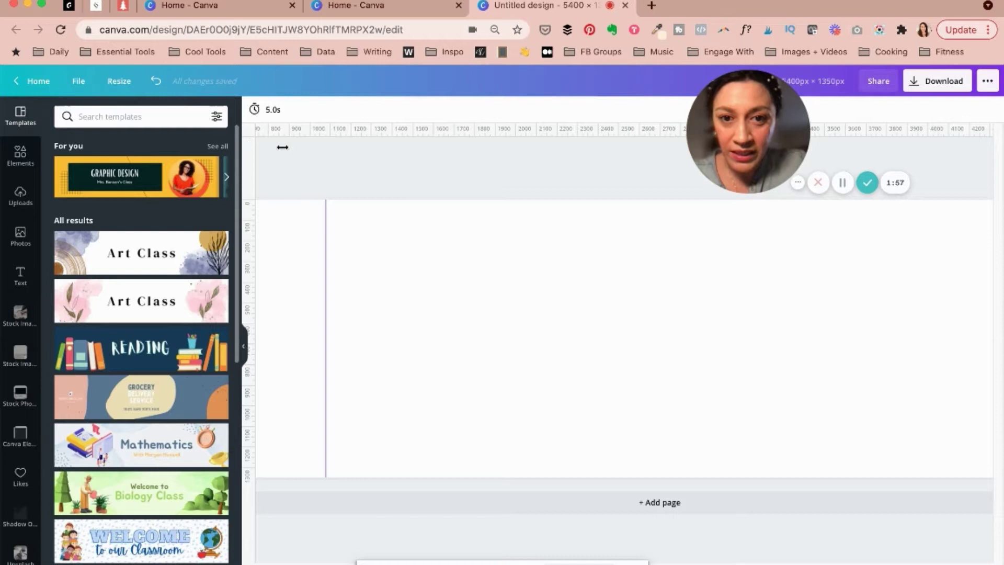
drag(282, 147, 547, 143)
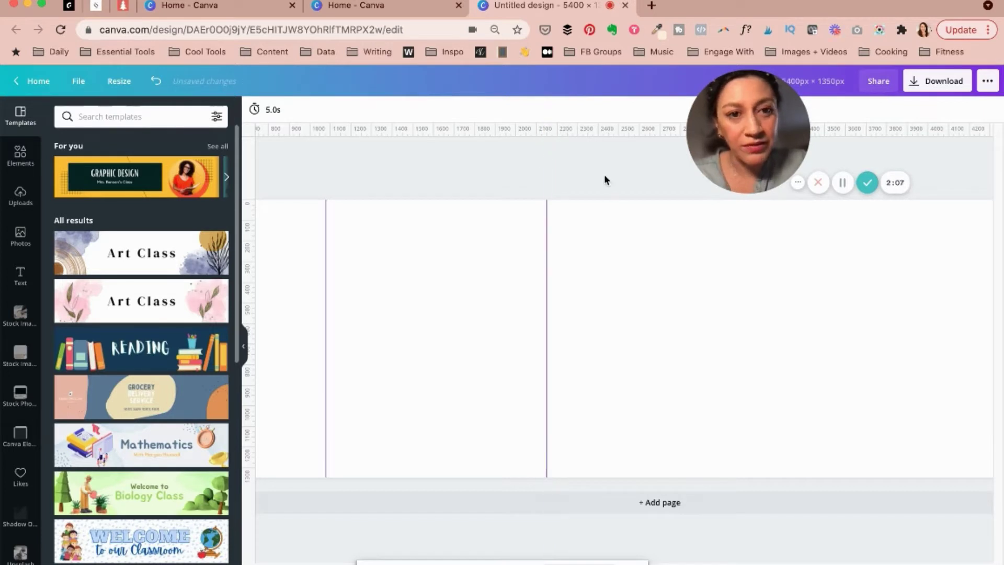
scroll(605, 179, right, 5)
drag(276, 176, 517, 161)
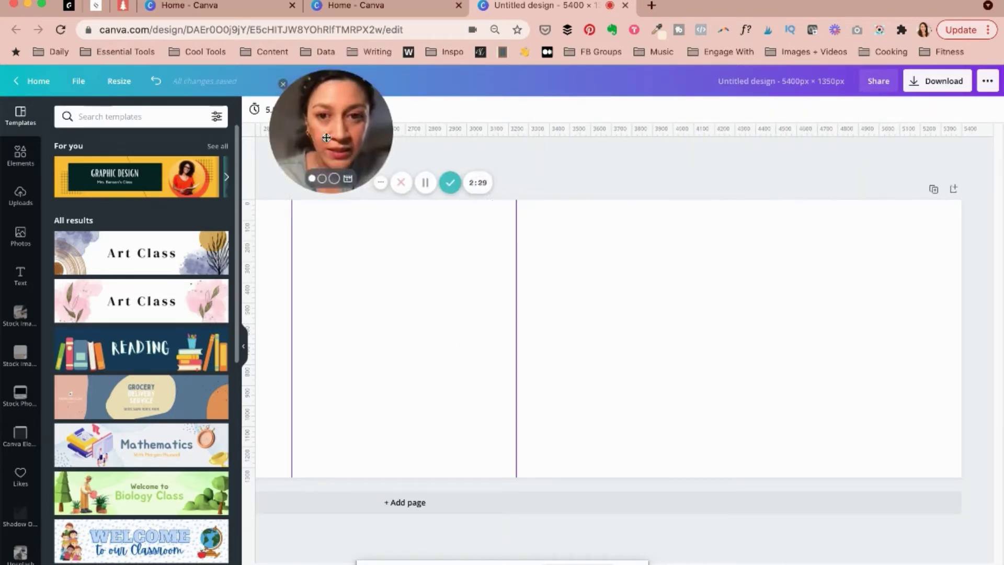
drag(740, 137, 739, 148)
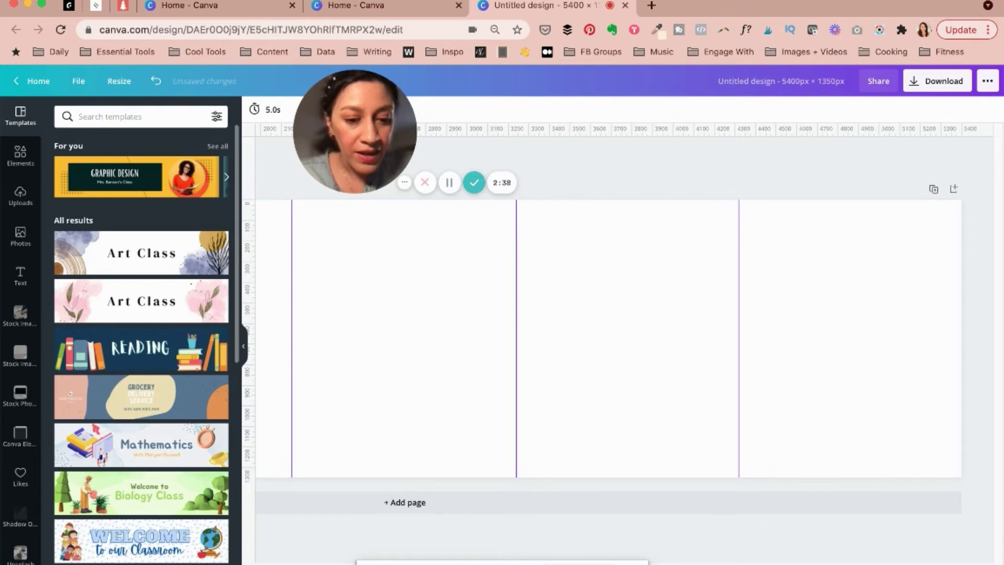
scroll(622, 340, down, 5)
scroll(622, 340, up, 2)
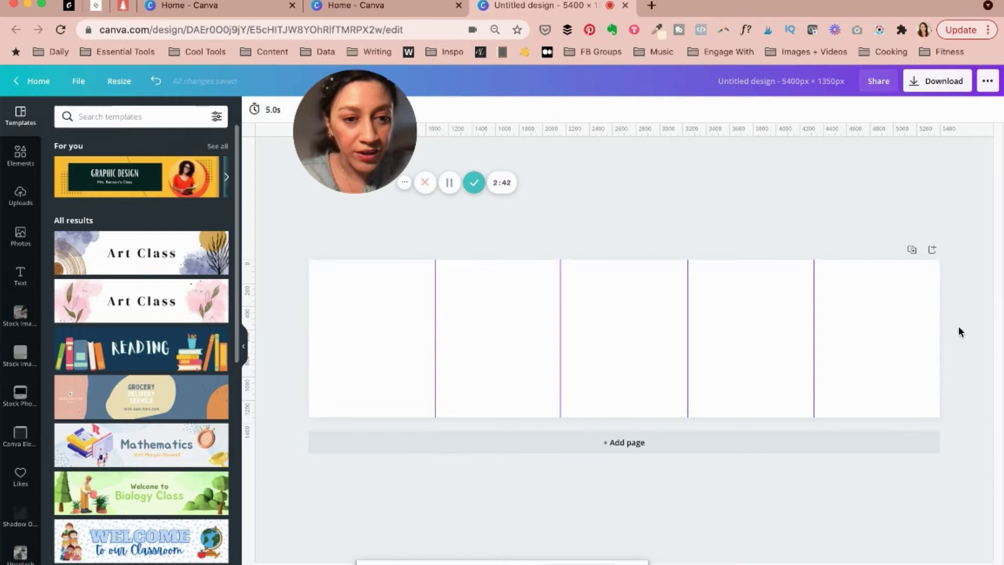
drag(362, 115, 565, 115)
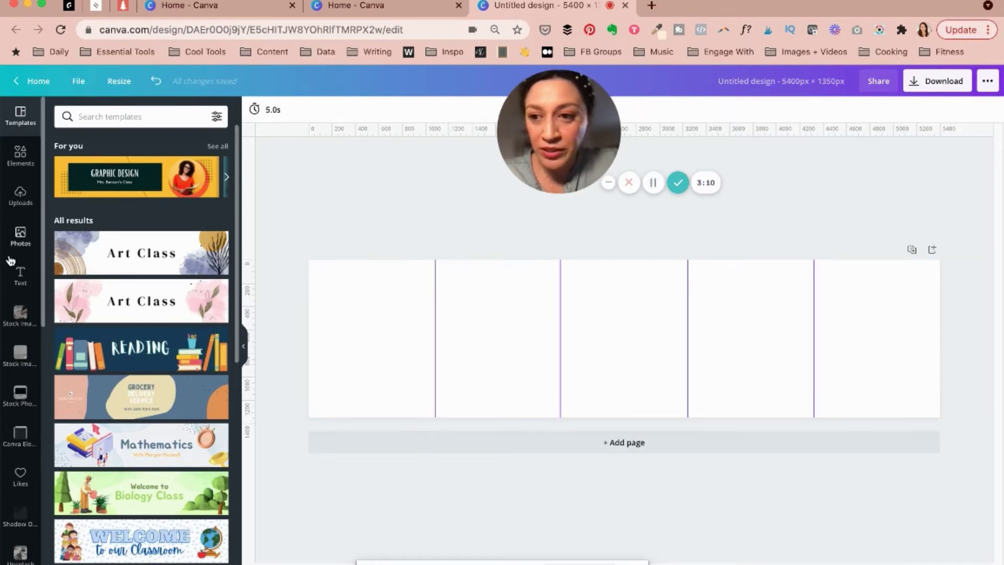
Add a heading reading 'Enticing Headline Goes Here' sized to fit the first panel
click(21, 276)
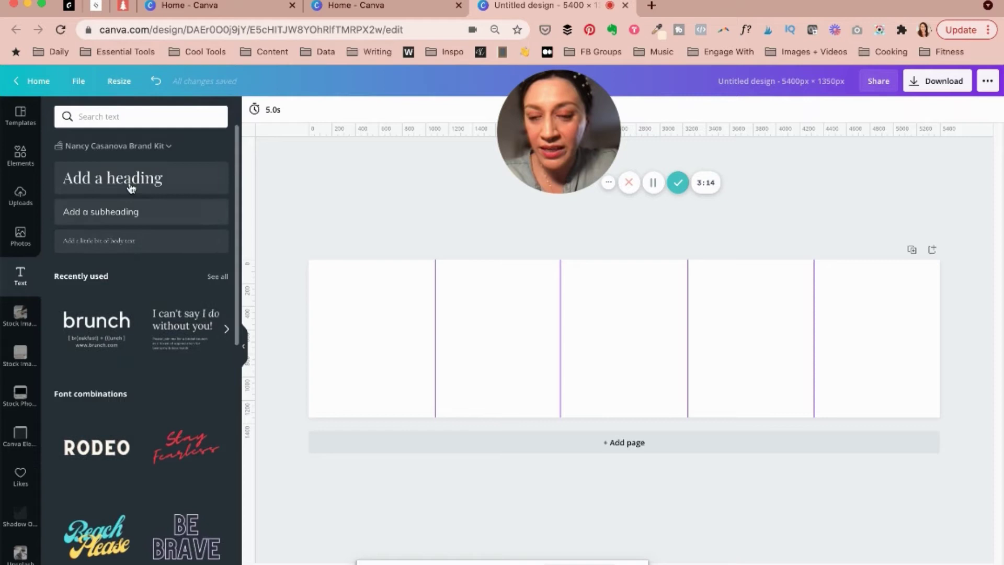
key(t)
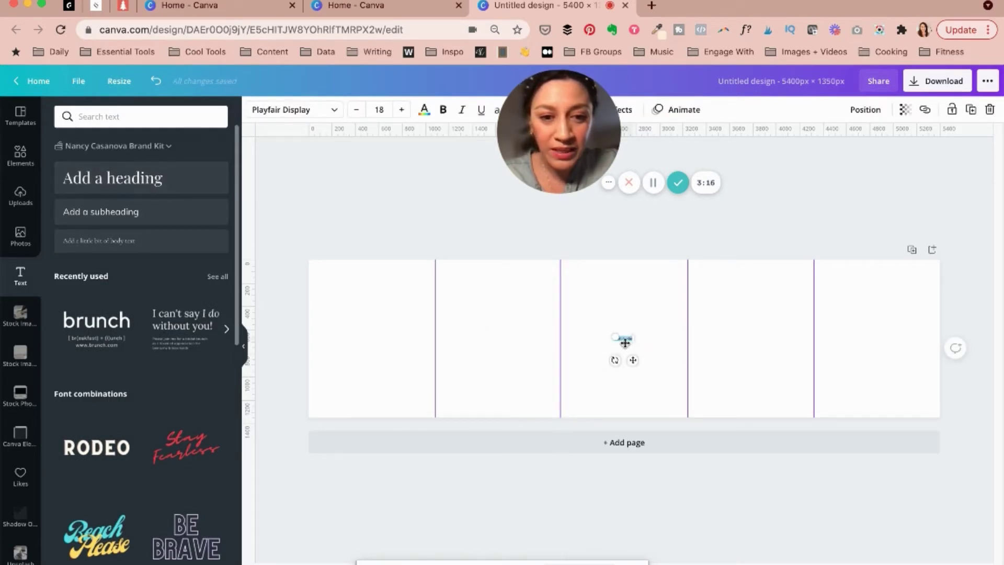
drag(634, 341, 390, 299)
click(739, 312)
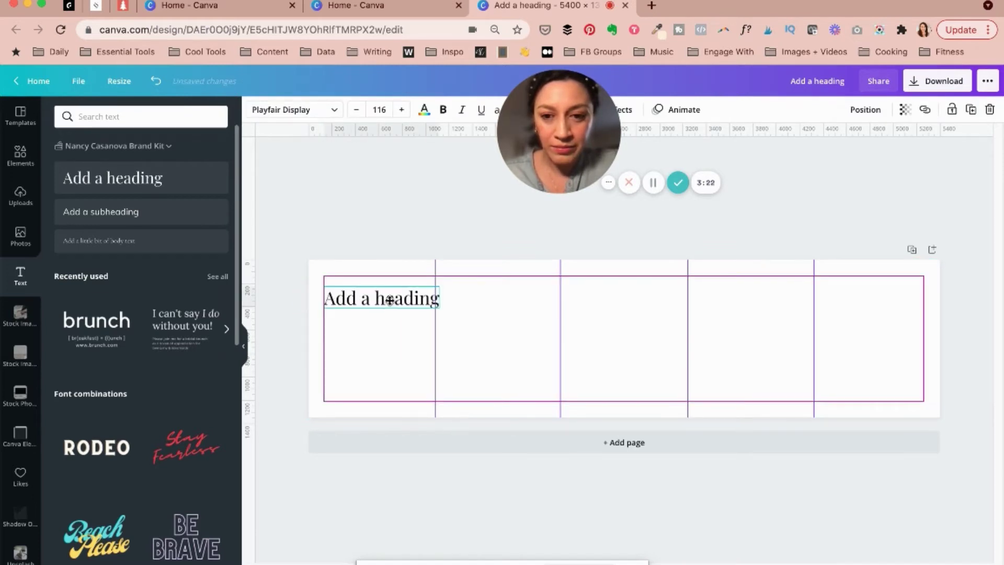
double_click(390, 299)
text(Enticing Headline Goes Here)
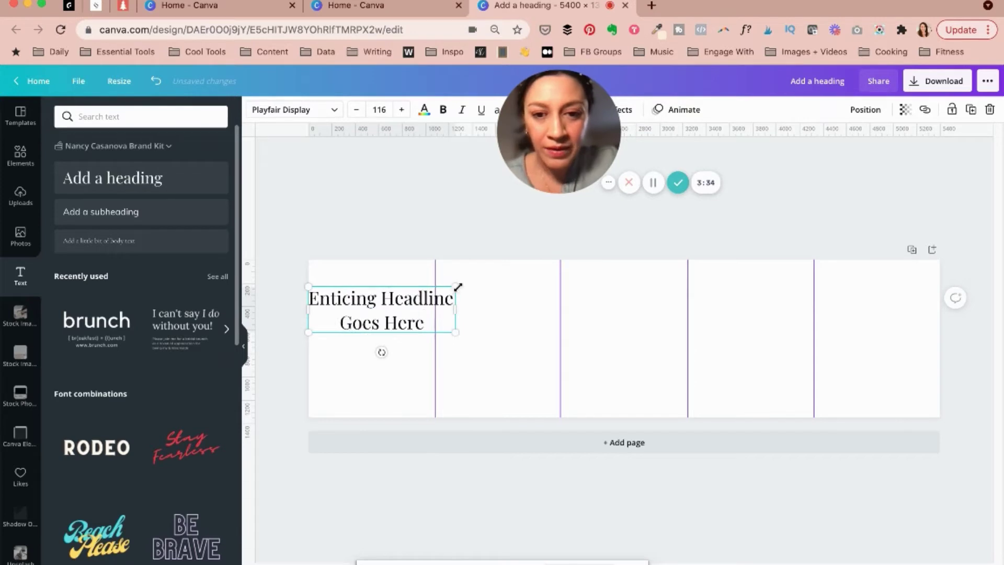
drag(459, 289, 461, 337)
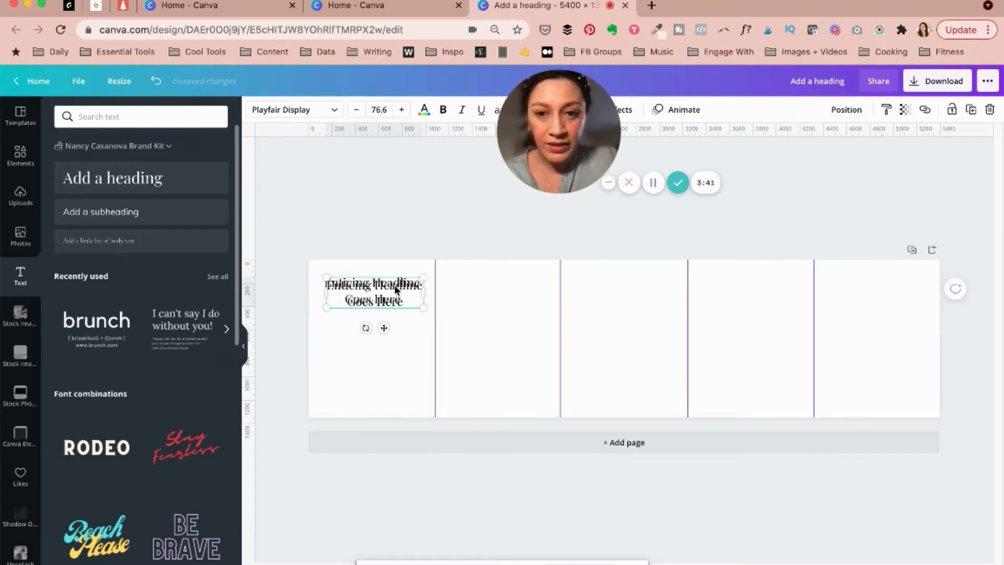
Copy the heading into panels two to four as 'Actionable Tip #1', '#2' and '#3'
drag(394, 284, 746, 284)
double_click(496, 285)
text(Actionable Tip #1)
double_click(665, 283)
text(Actionable Tip #2)
double_click(746, 283)
text(Actionable Tip #3)
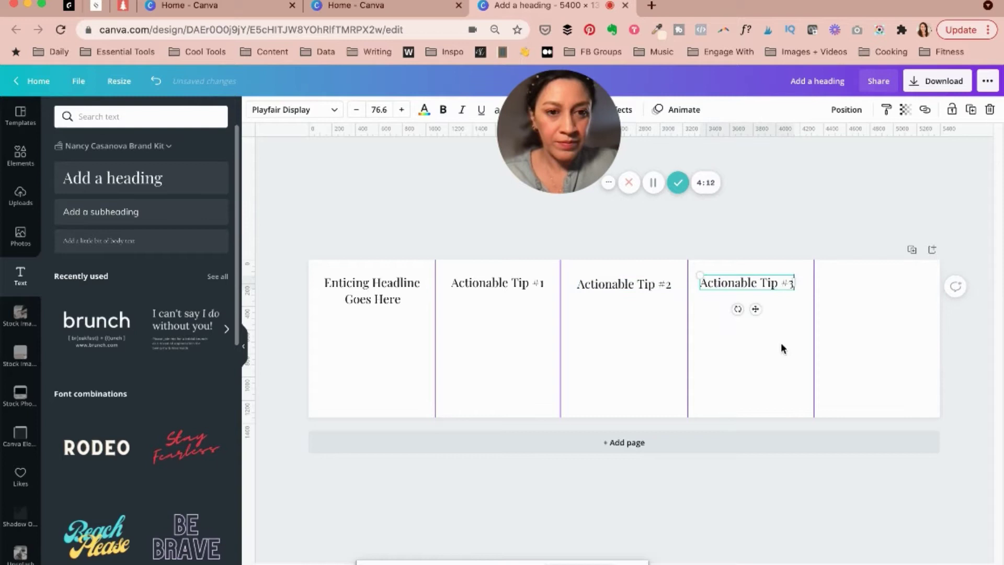
Put a heading copy reading 'Follow for More' in the fifth panel
click(372, 290)
drag(372, 290, 874, 309)
double_click(874, 308)
text(Follow for More)
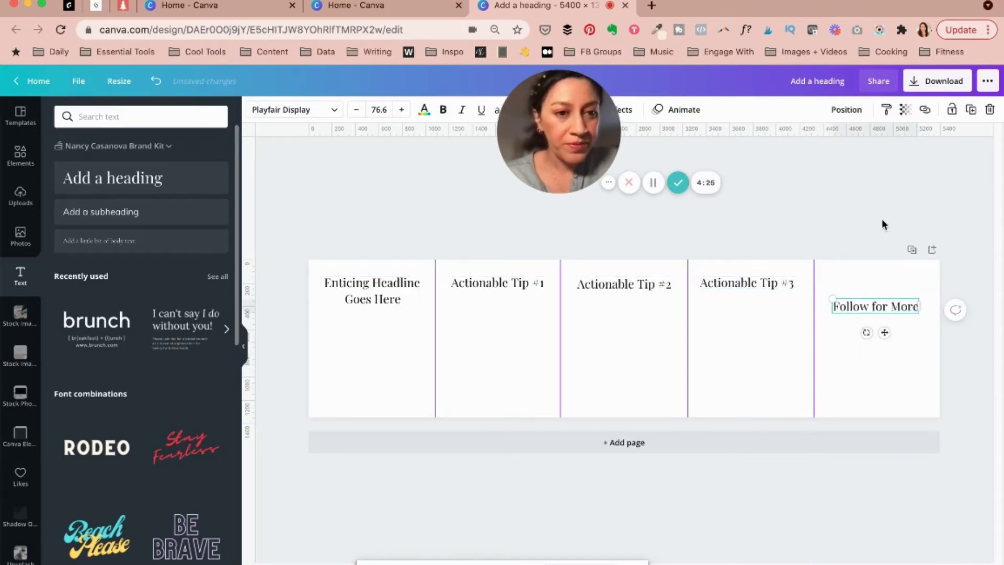
click(882, 218)
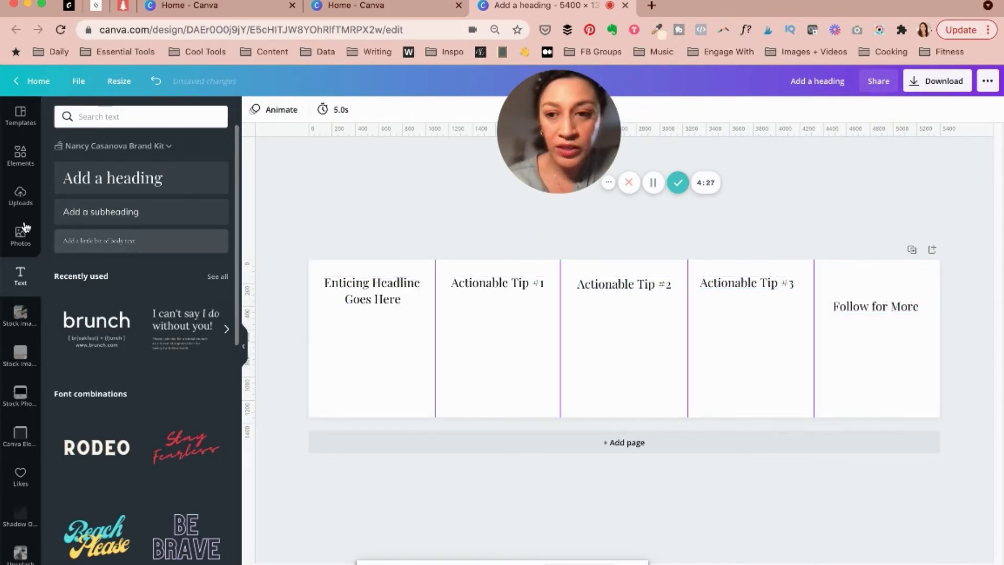
Add the circular sky frame, then shrink and centre it in the Follow for More slide
click(20, 155)
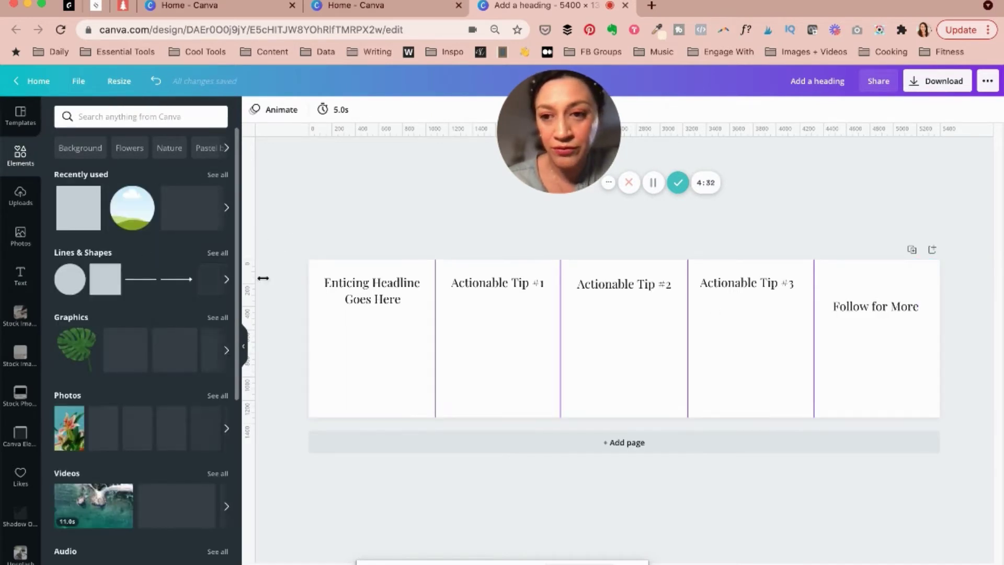
click(105, 278)
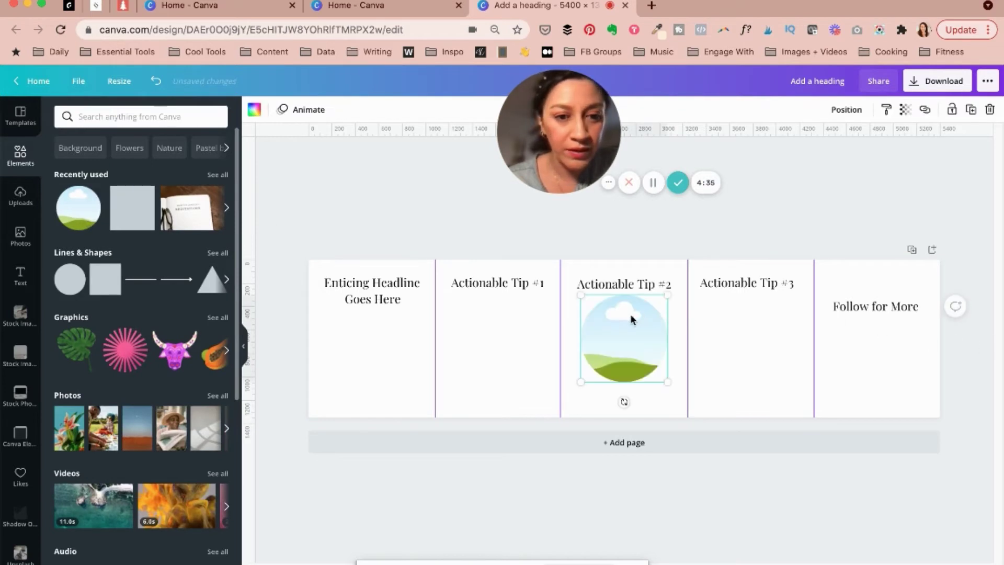
drag(857, 352, 869, 347)
drag(914, 400, 891, 375)
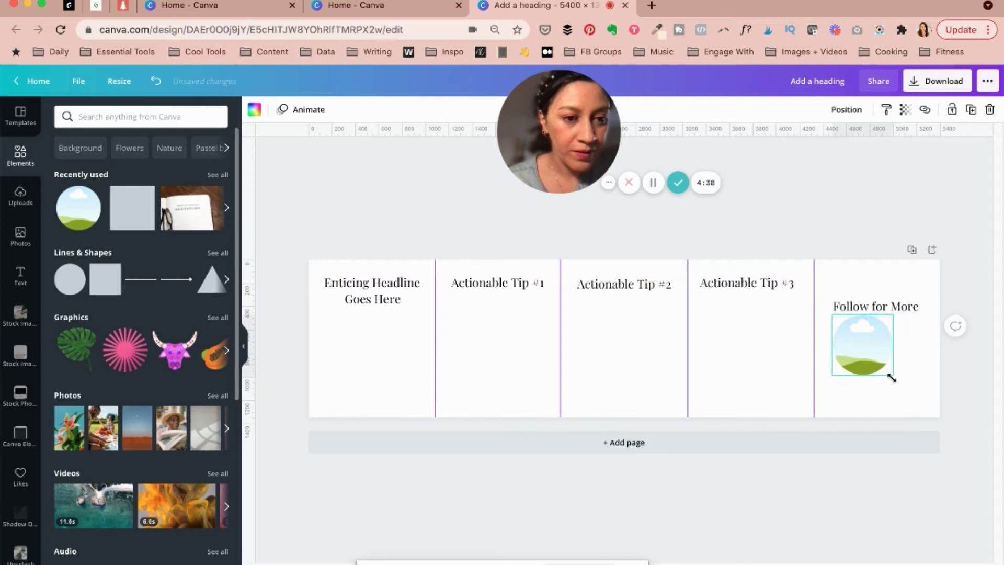
drag(868, 330, 867, 336)
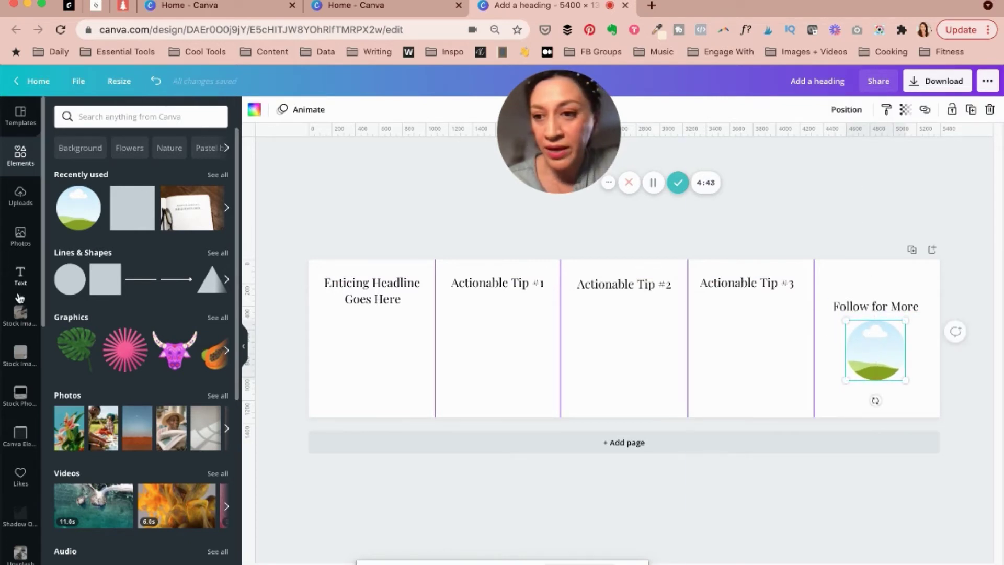
Add a body text box on the Tip #1 slide and enlarge its font size
click(21, 276)
click(99, 215)
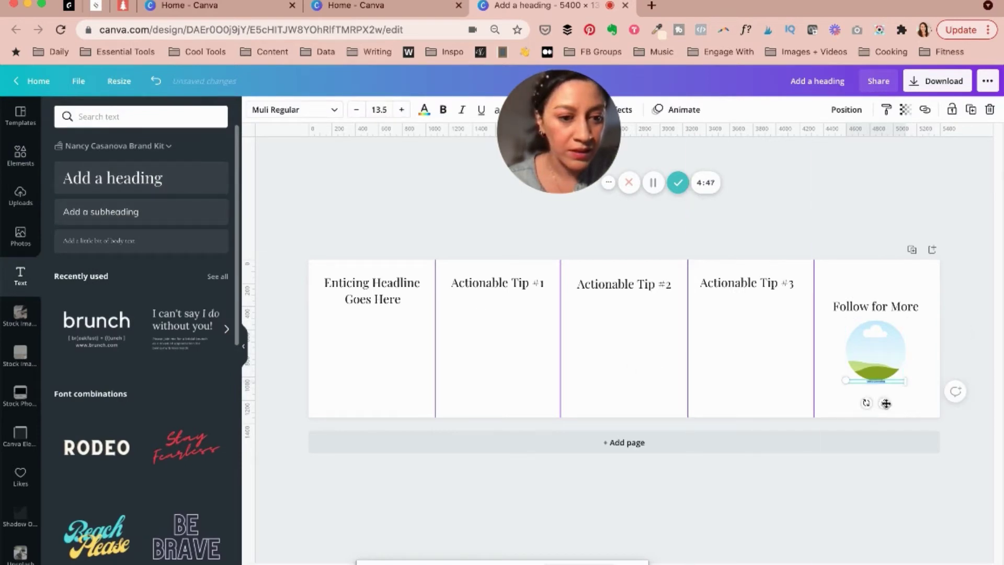
drag(886, 403, 433, 341)
click(374, 108)
scroll(384, 194, down, 3)
click(388, 202)
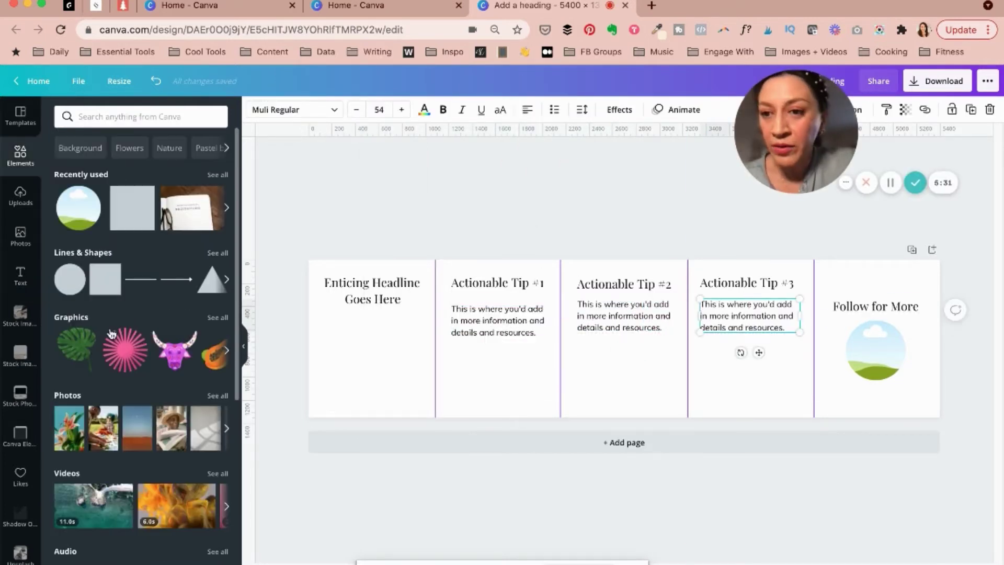
Search the Elements library for 'minimalist flowers'
click(120, 116)
text(fl)
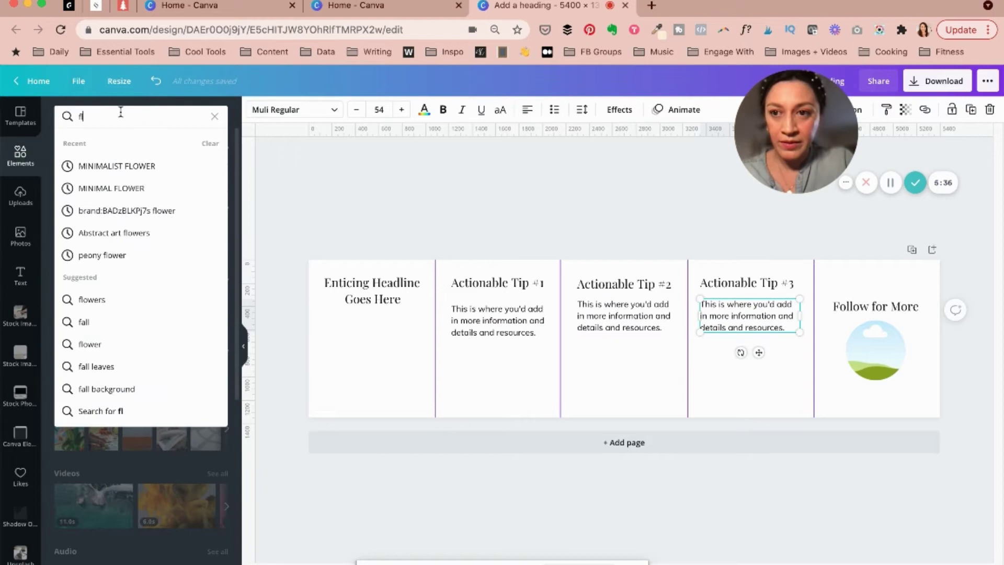
key(BackSpace)
key(BackSpace)
text(minimalist flo)
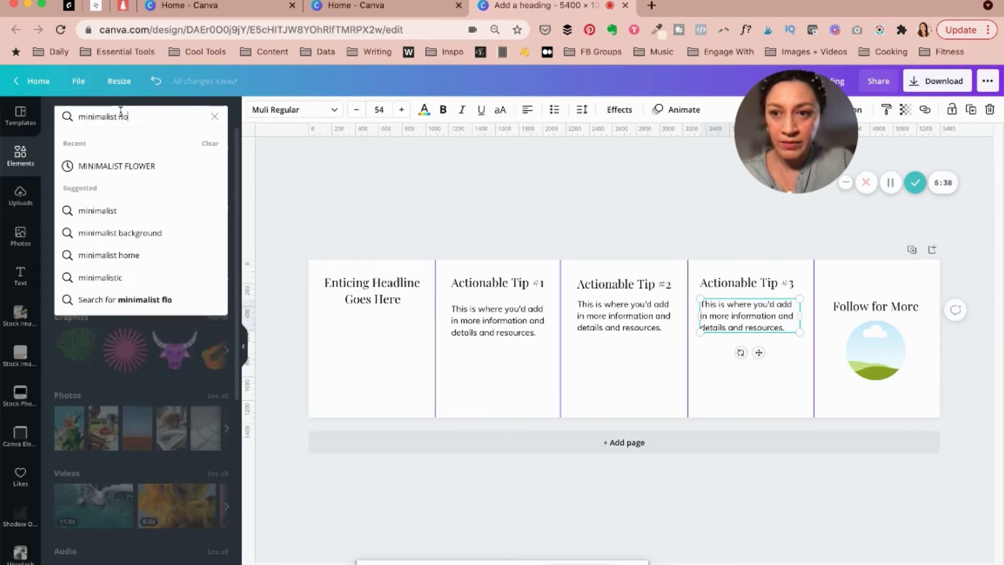
text(wers)
key(Return)
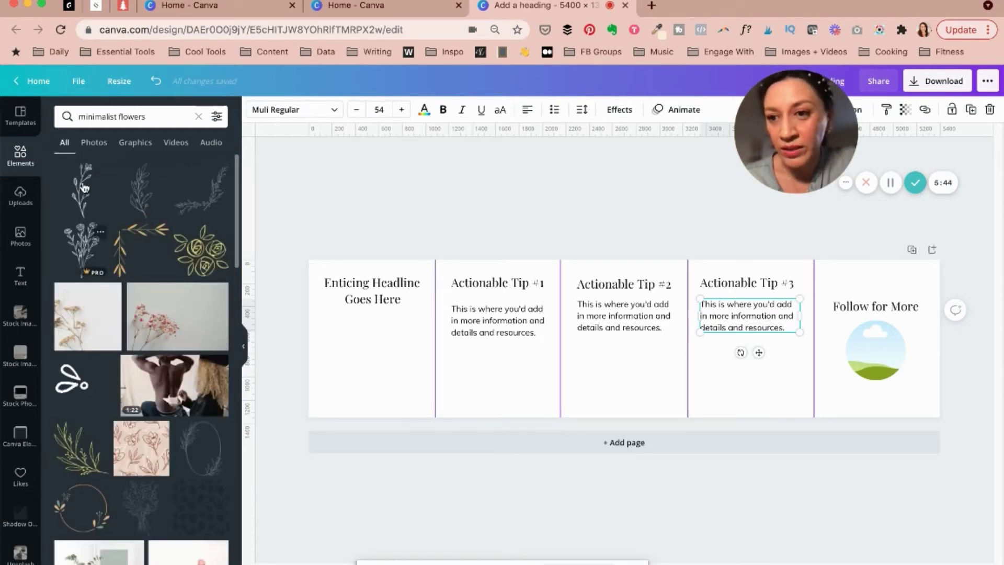
Place, resize and tilt three line-drawn flowers over the slide borders near Tips #1–#3
drag(119, 203, 442, 373)
mouse_move(451, 414)
mouse_down()
mouse_move(459, 462)
mouse_move(482, 463)
mouse_up()
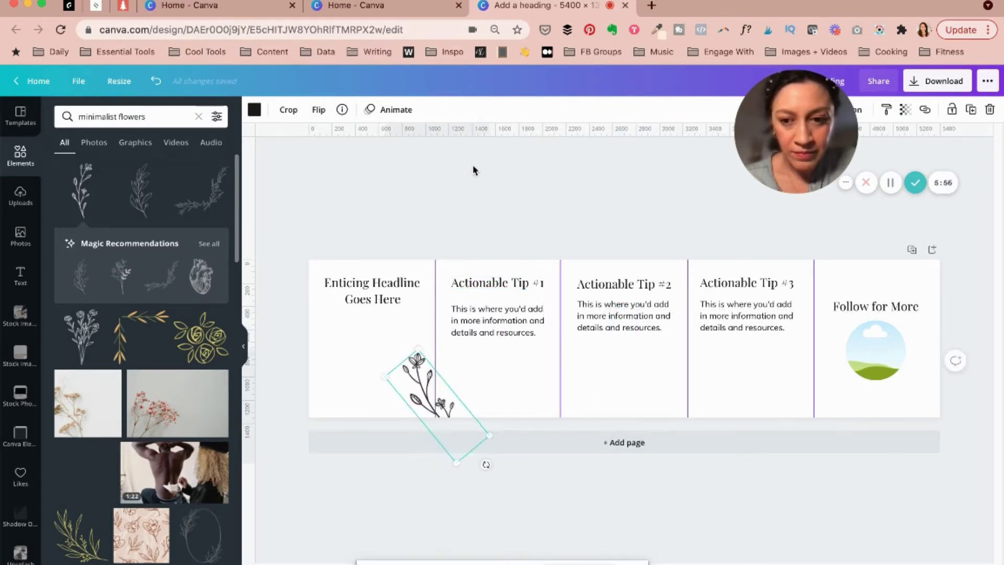
drag(81, 335, 623, 340)
drag(572, 455, 601, 441)
drag(588, 358, 597, 340)
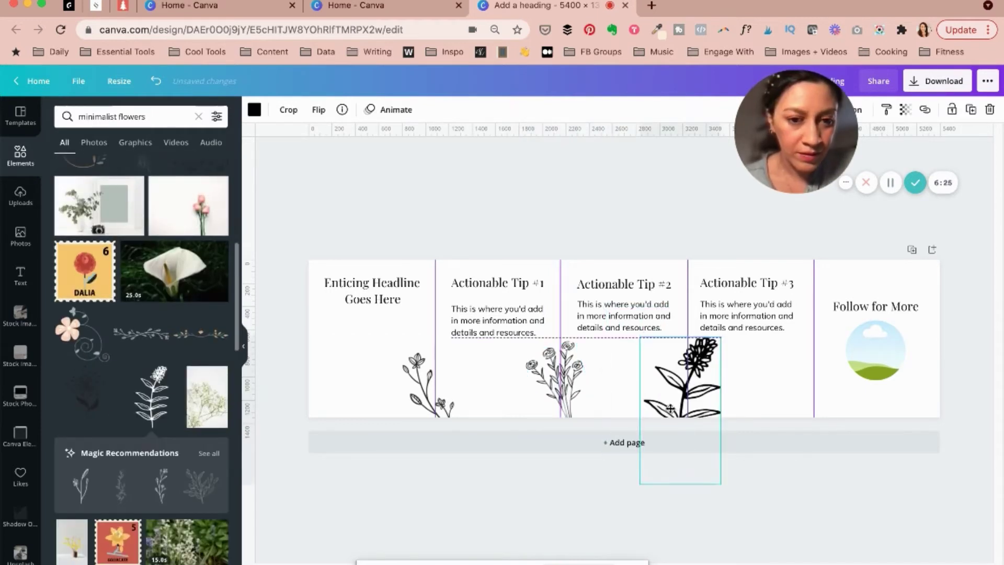
drag(709, 376, 691, 408)
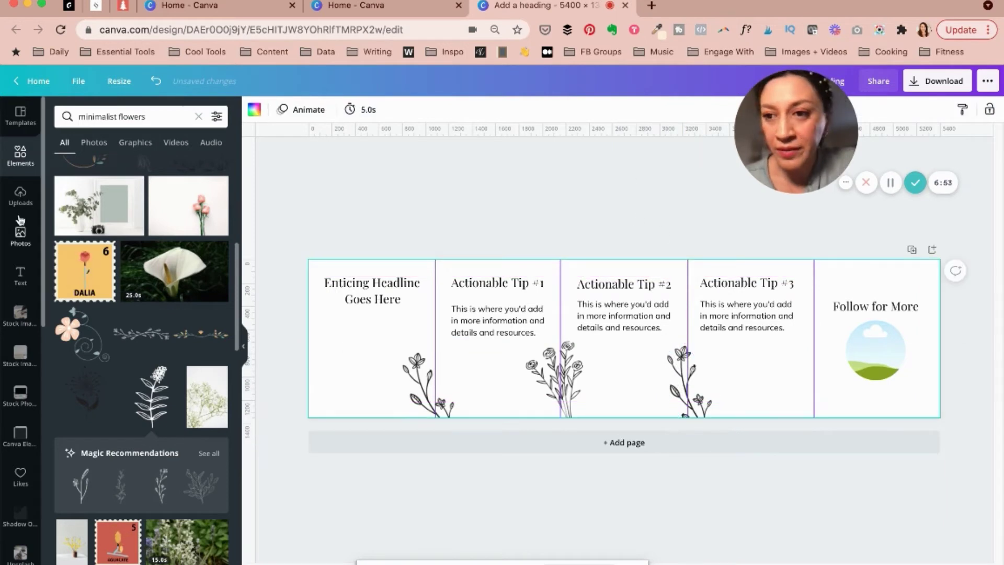
Add a circle frame below slide one's headline, send it backward, and duplicate it for Tips #1–#3
click(90, 543)
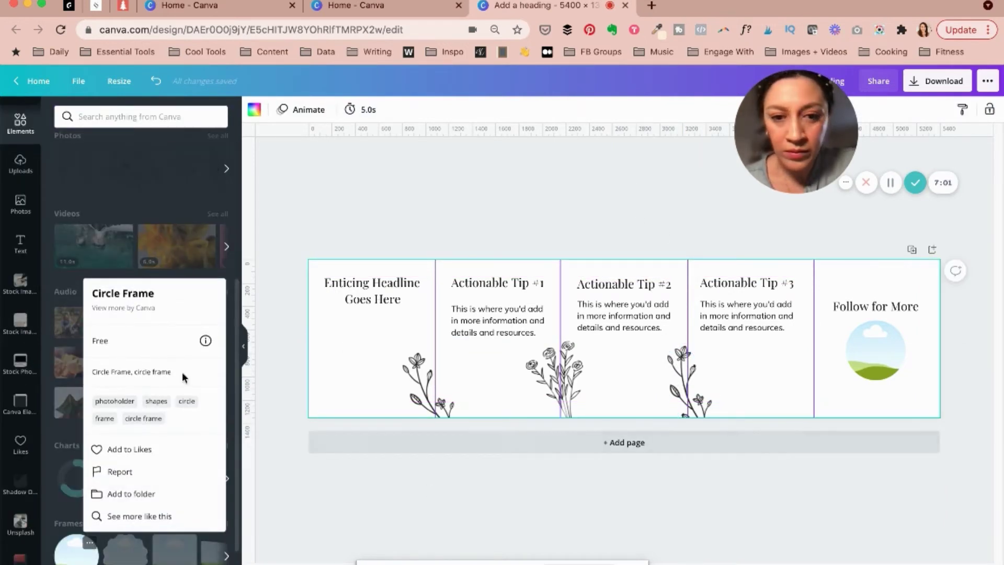
click(89, 542)
click(133, 553)
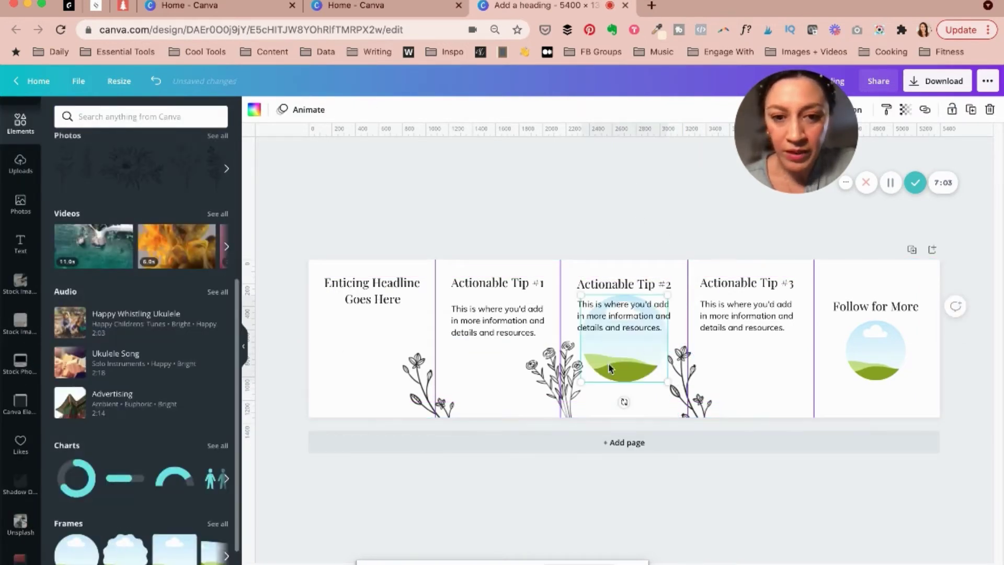
drag(389, 368, 368, 369)
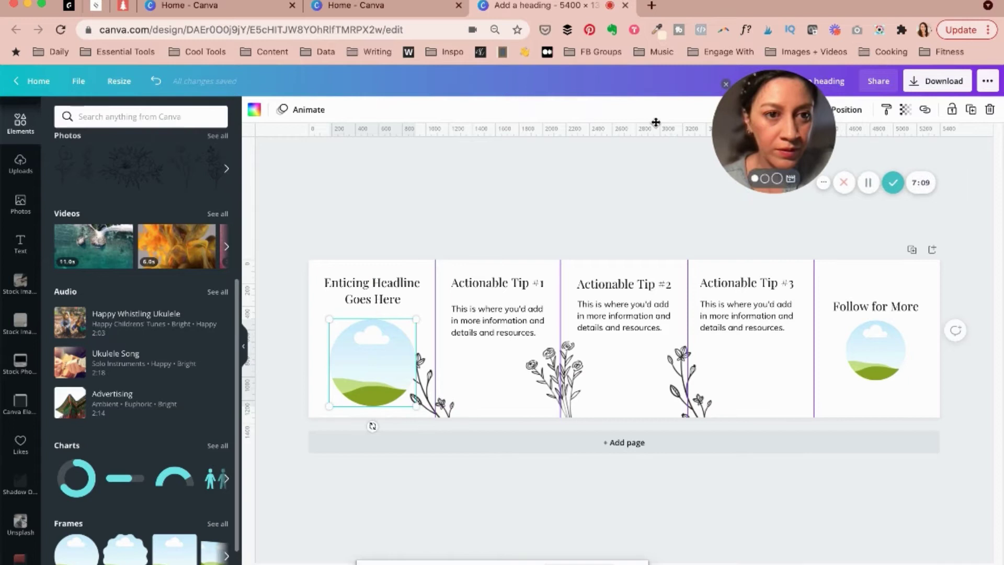
click(850, 121)
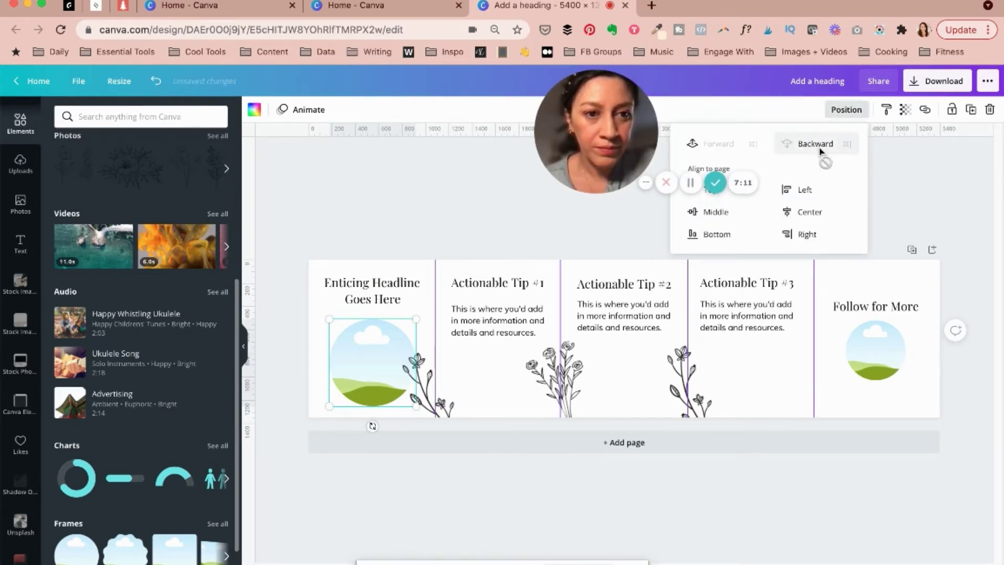
click(821, 144)
click(370, 367)
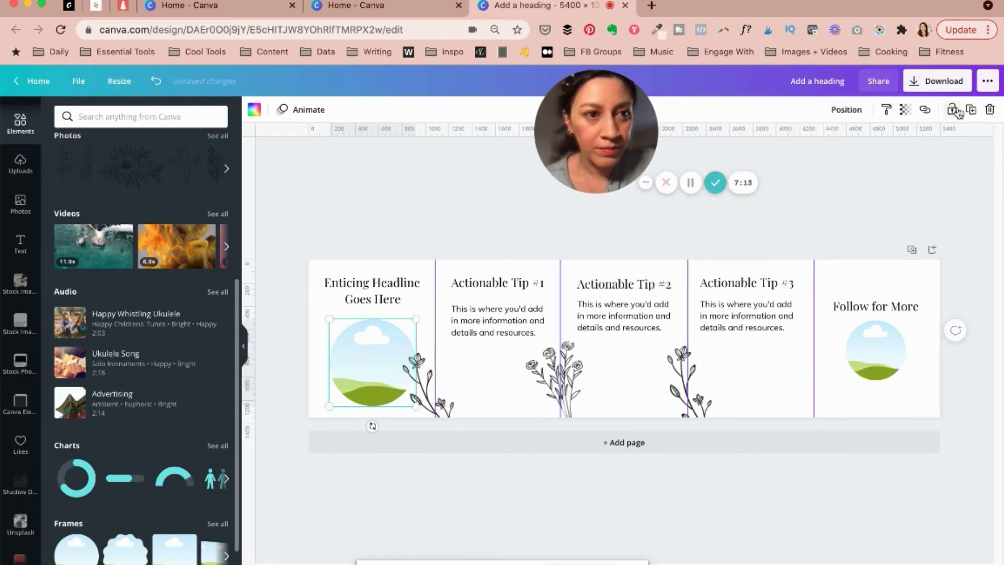
click(554, 246)
key(ctrl+v)
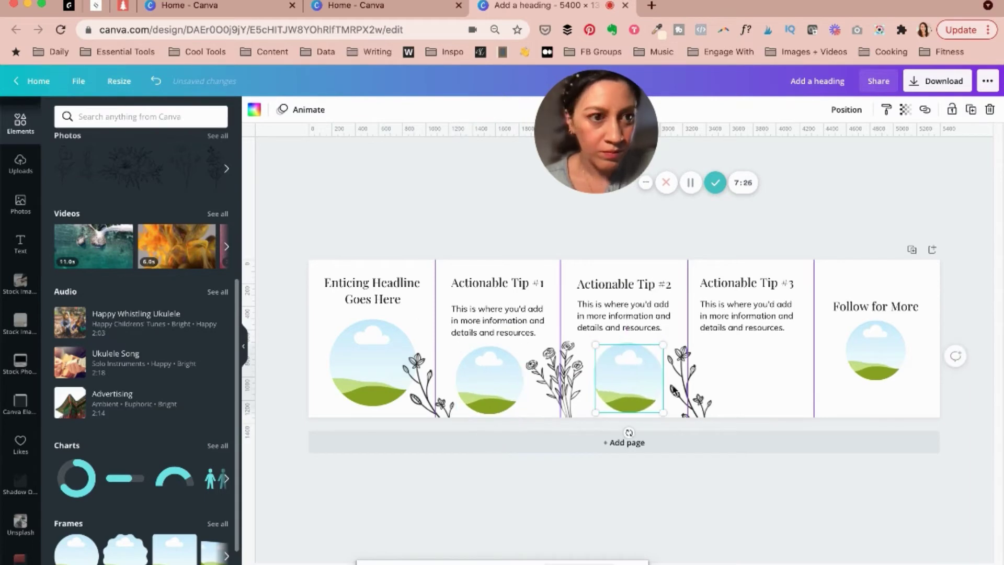
click(373, 422)
Fill the circles with the uploaded desk, bag, book and portrait photos
click(21, 164)
click(85, 258)
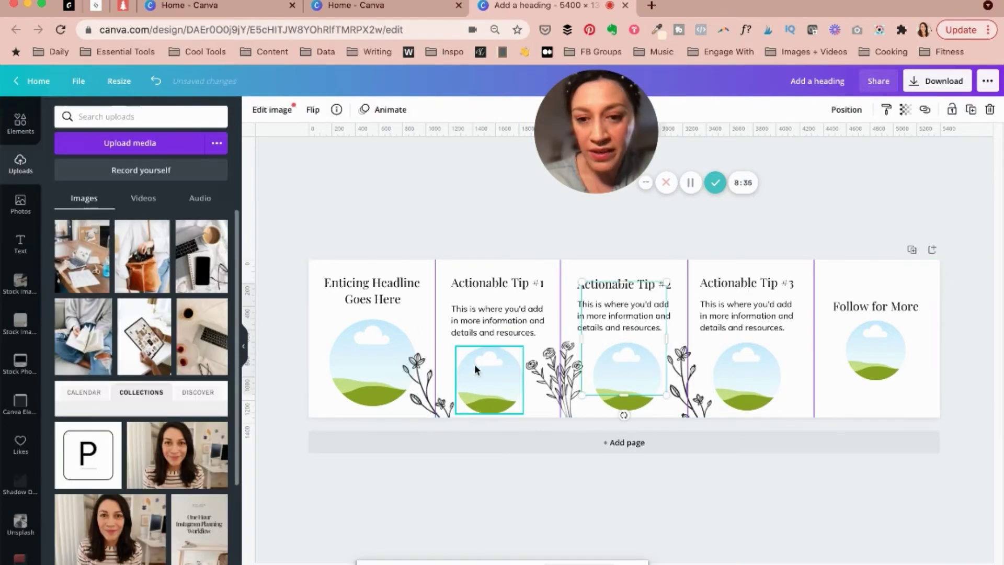
drag(403, 370, 373, 362)
click(255, 348)
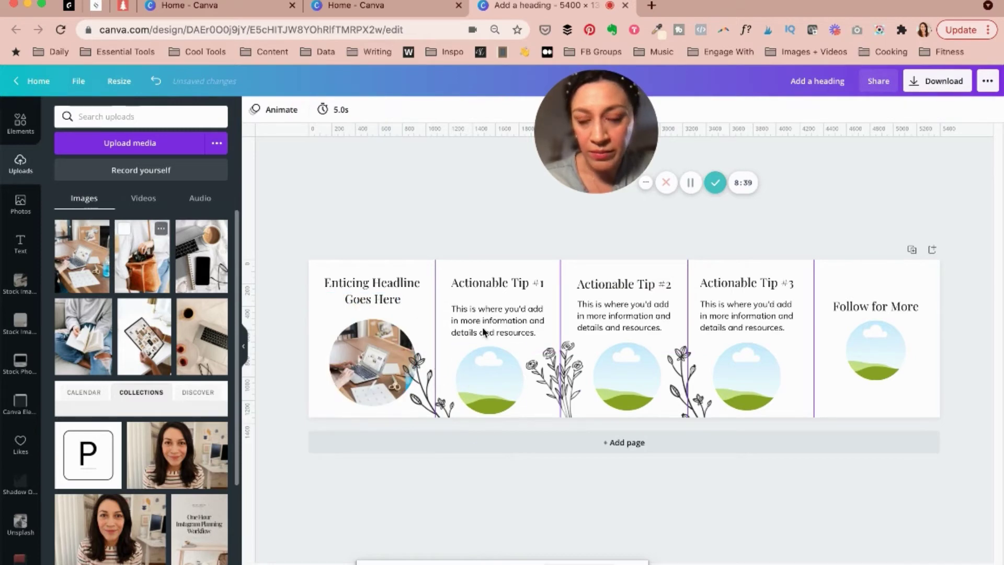
click(143, 256)
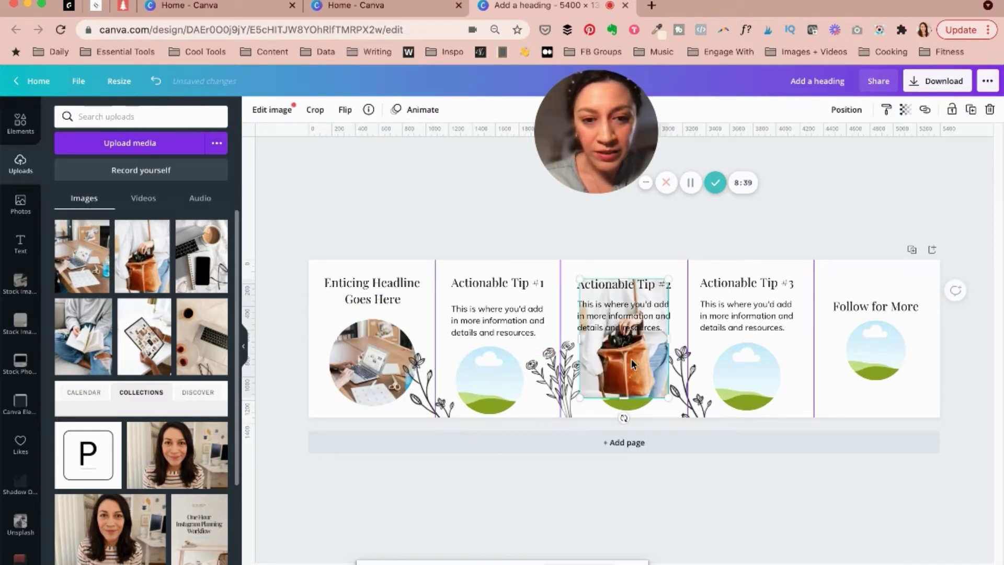
drag(625, 340, 489, 377)
click(83, 336)
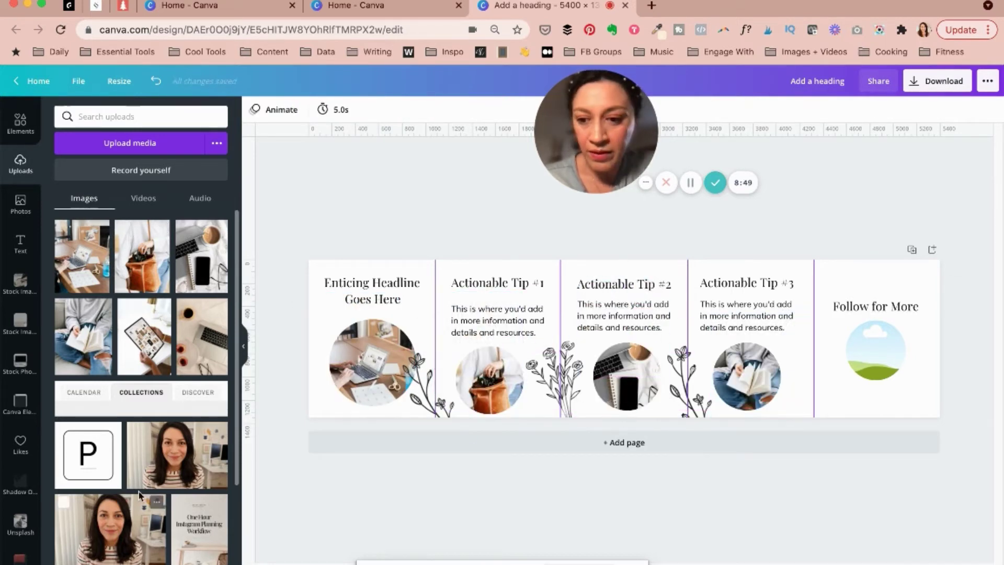
drag(176, 455, 876, 350)
click(885, 276)
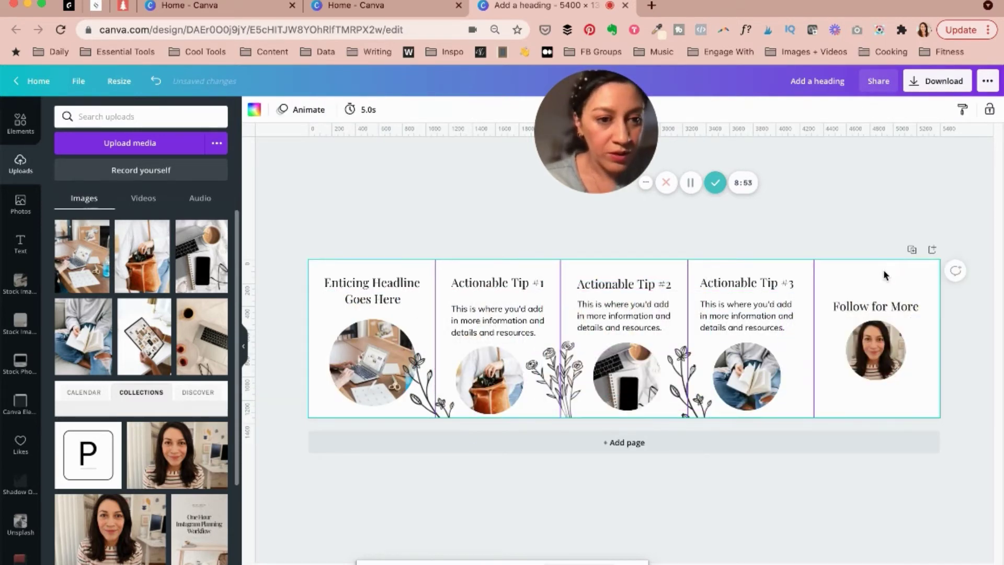
click(852, 307)
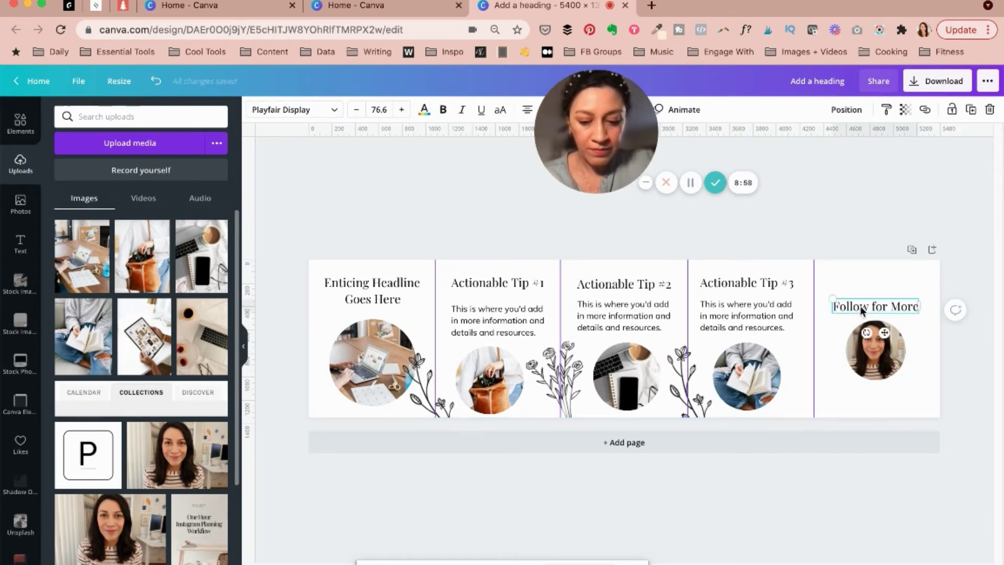
Duplicate the Follow for More text below the portrait as a smaller, centred social handle
drag(862, 311, 863, 312)
drag(874, 372, 866, 390)
double_click(856, 389)
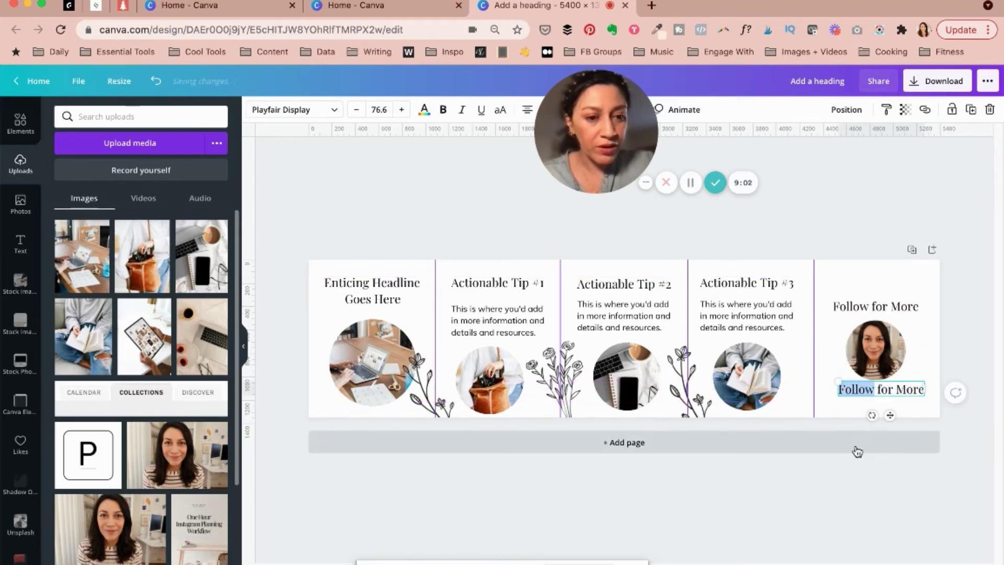
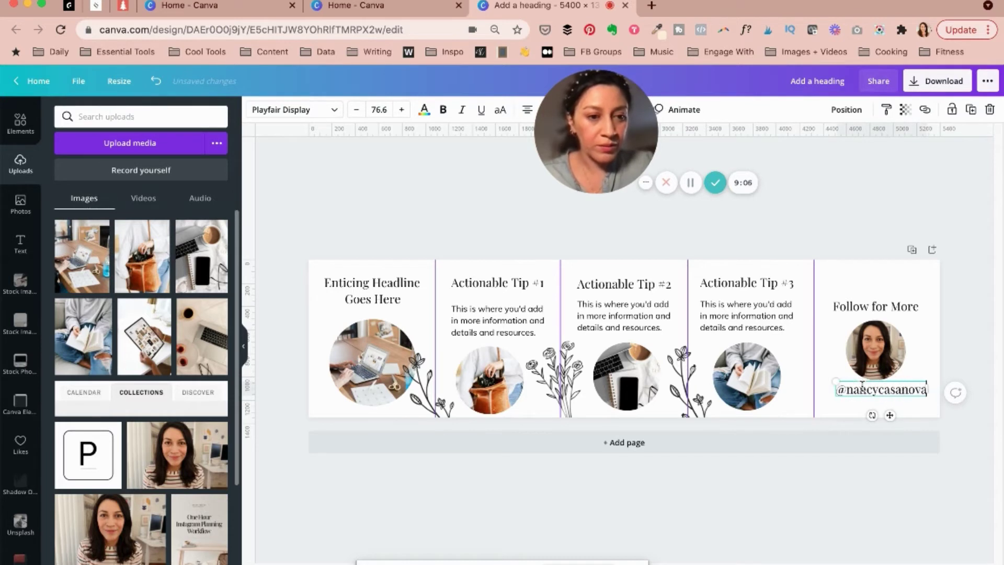
drag(915, 383, 905, 388)
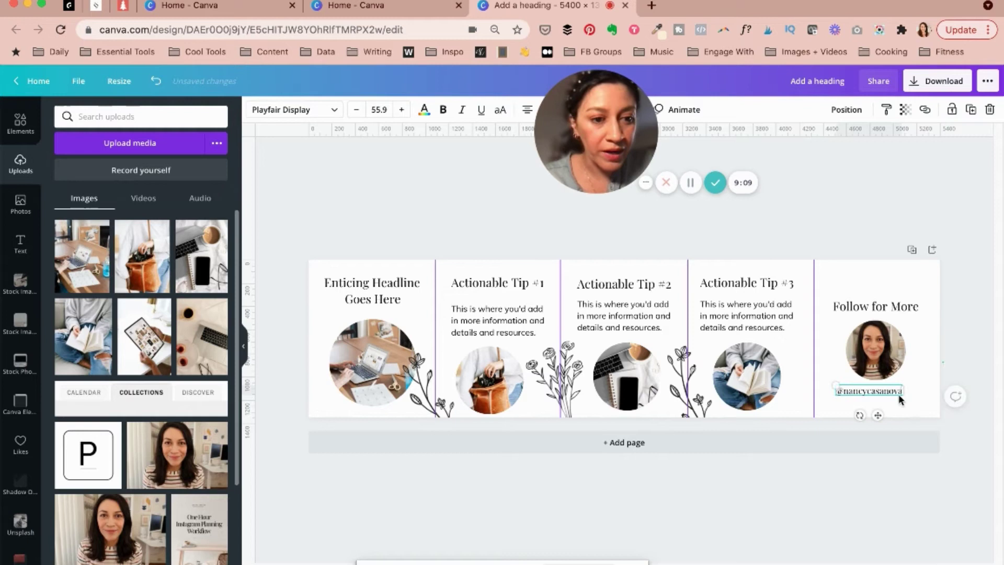
click(899, 400)
drag(888, 394, 887, 394)
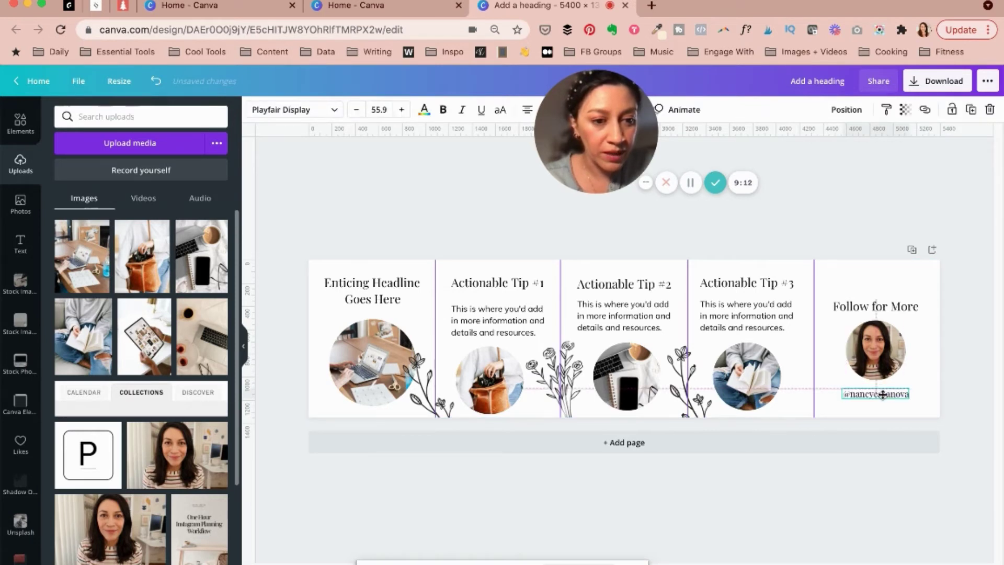
click(856, 277)
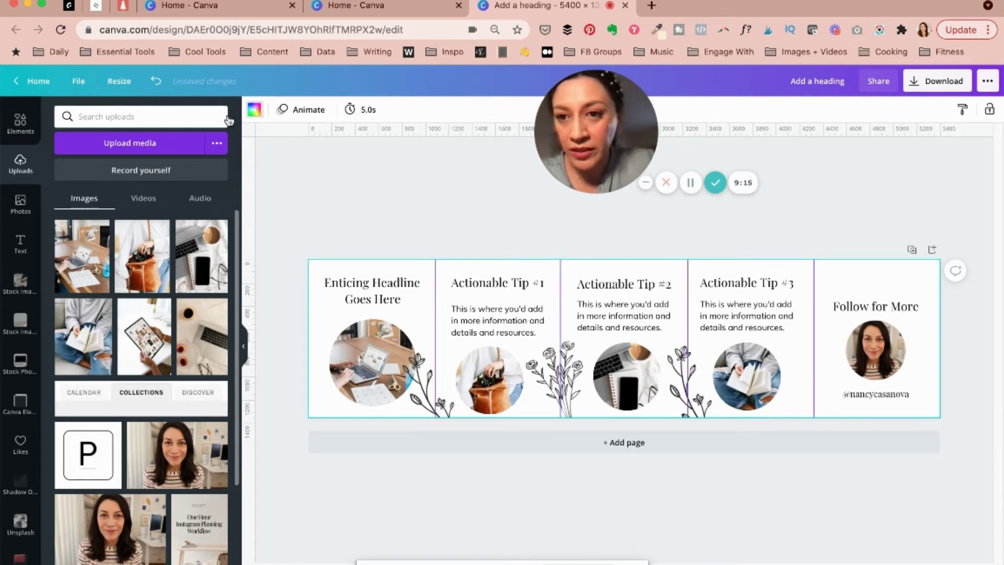
Set the page background to a light beige colour
click(254, 110)
click(126, 248)
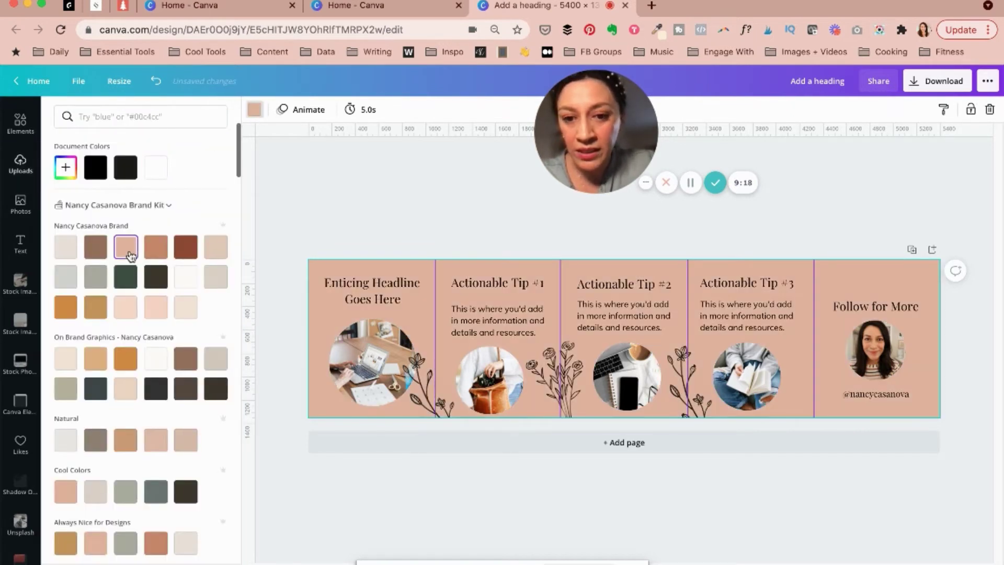
click(209, 253)
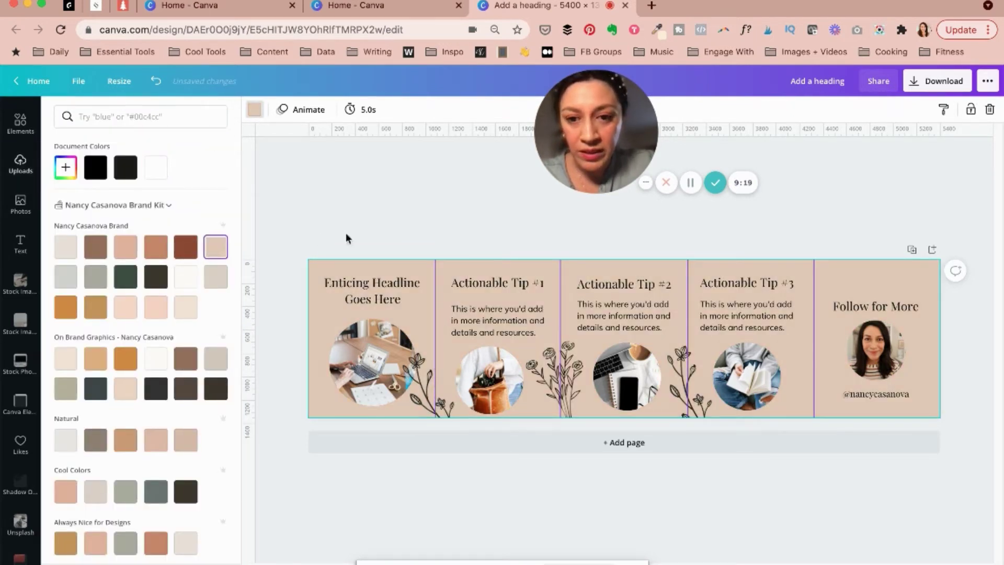
click(409, 205)
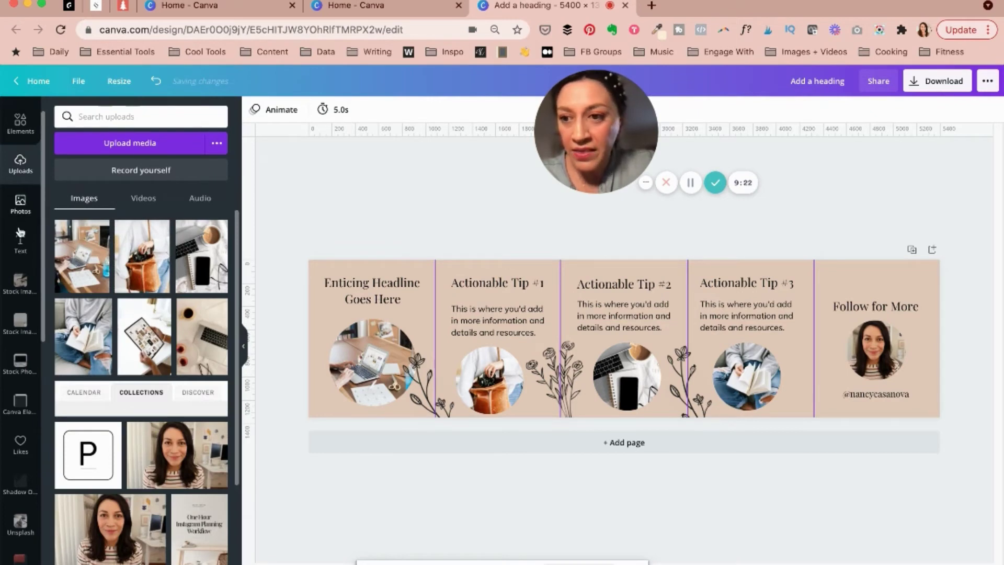
Add a wavy line from a 'doodles' search, recolour it tan and run it along the top
click(19, 135)
click(107, 114)
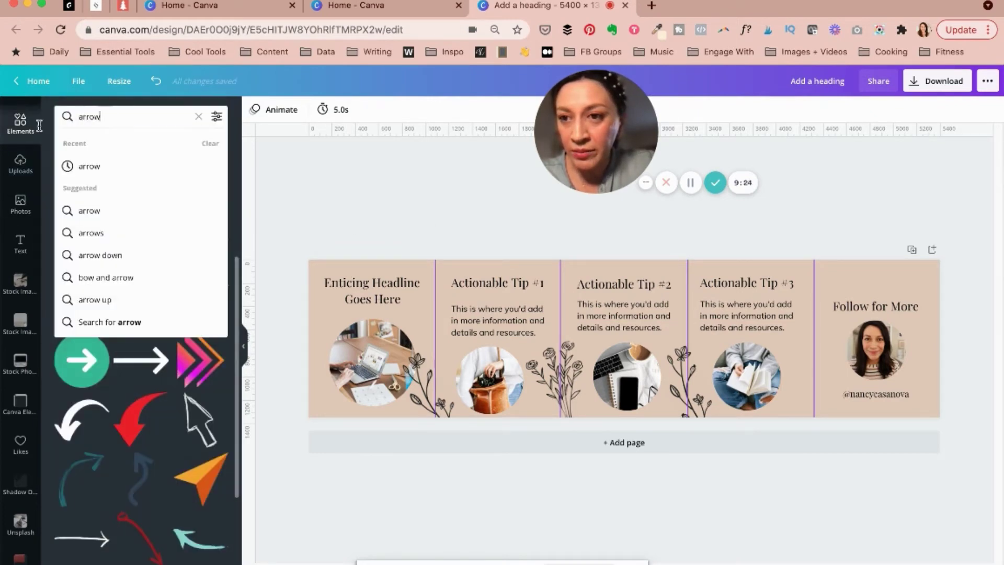
double_click(107, 114)
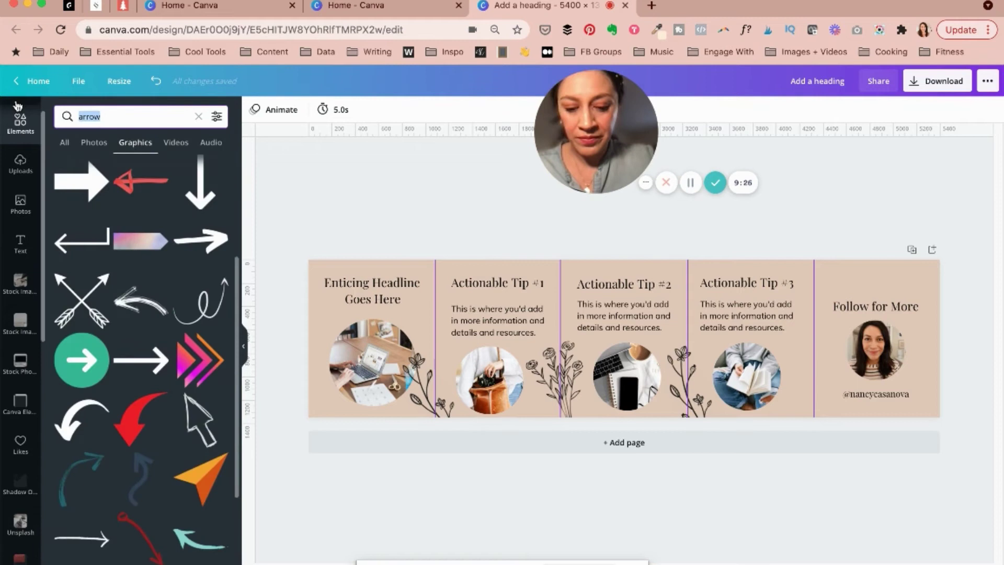
text(doodles)
key(Return)
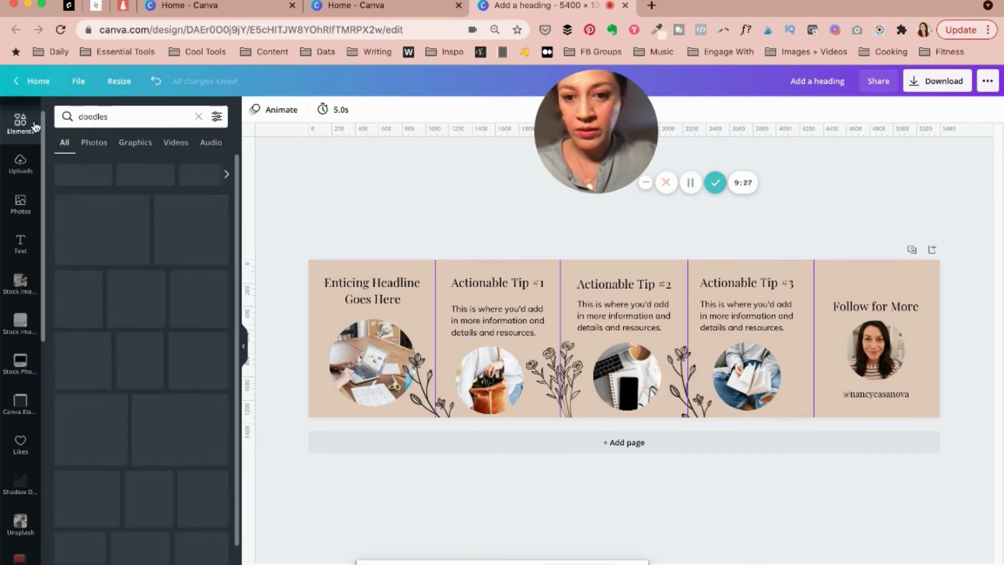
click(140, 454)
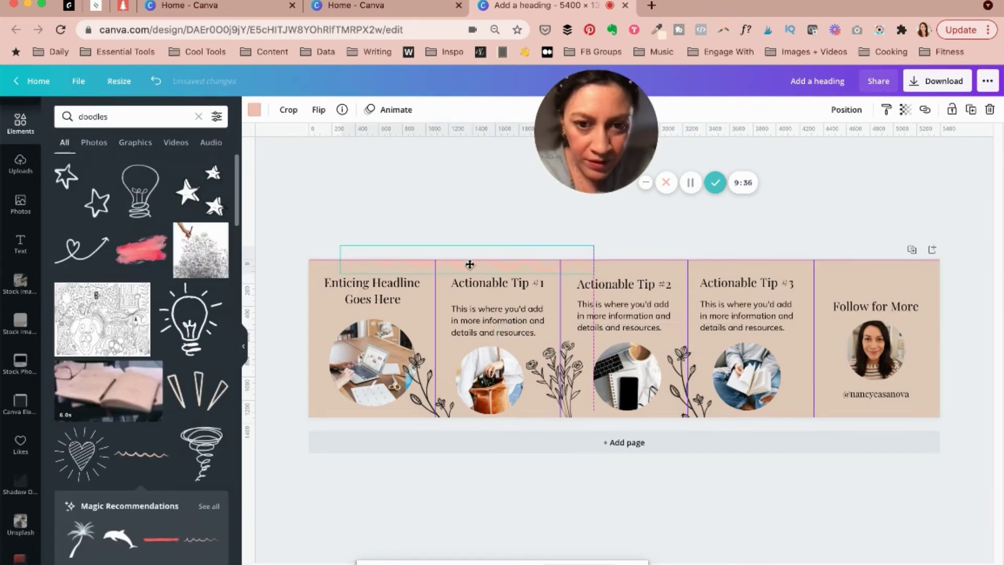
click(254, 109)
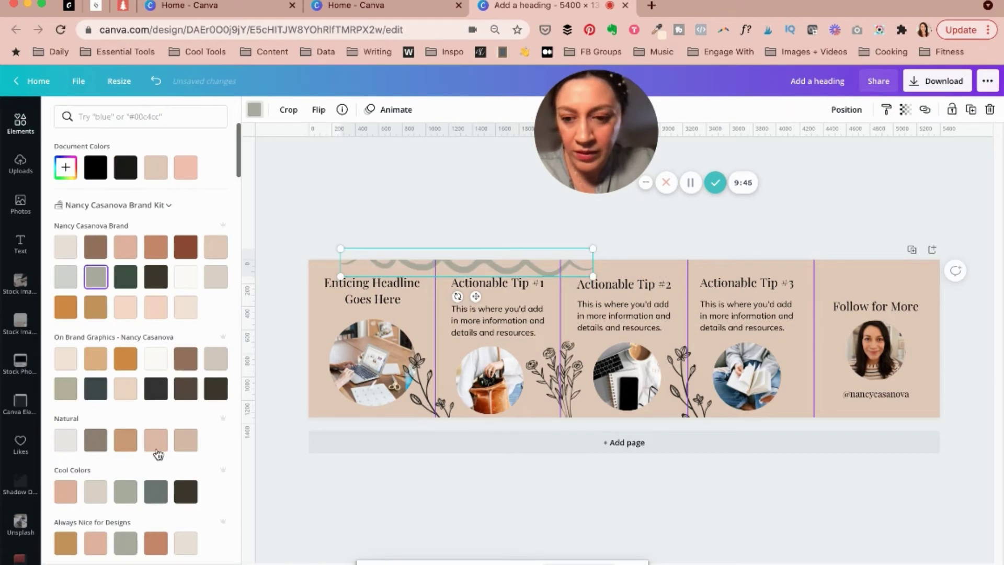
click(185, 439)
drag(531, 261, 910, 269)
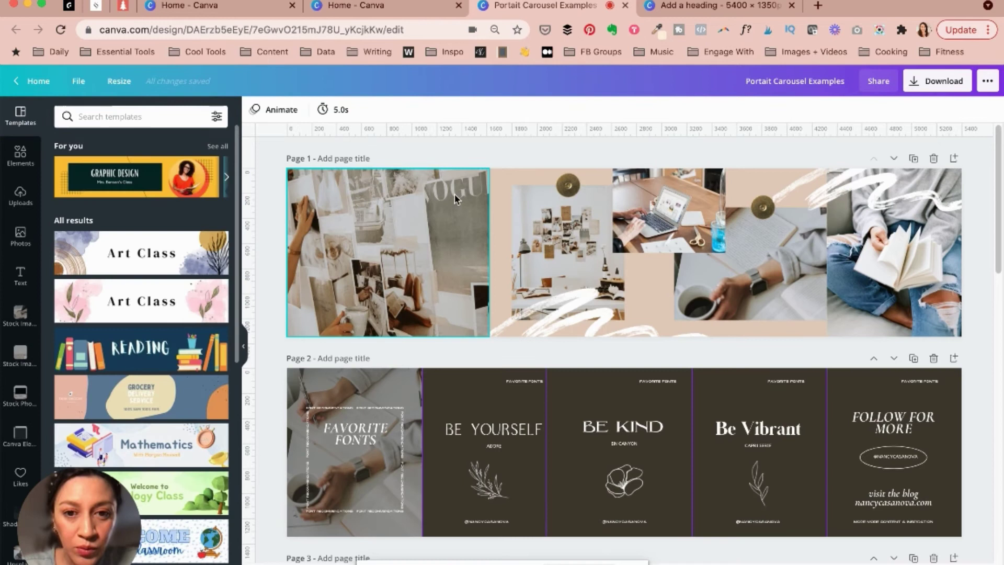
Unlock the collage photo on page 1, then delete it and undo the deletion
click(473, 238)
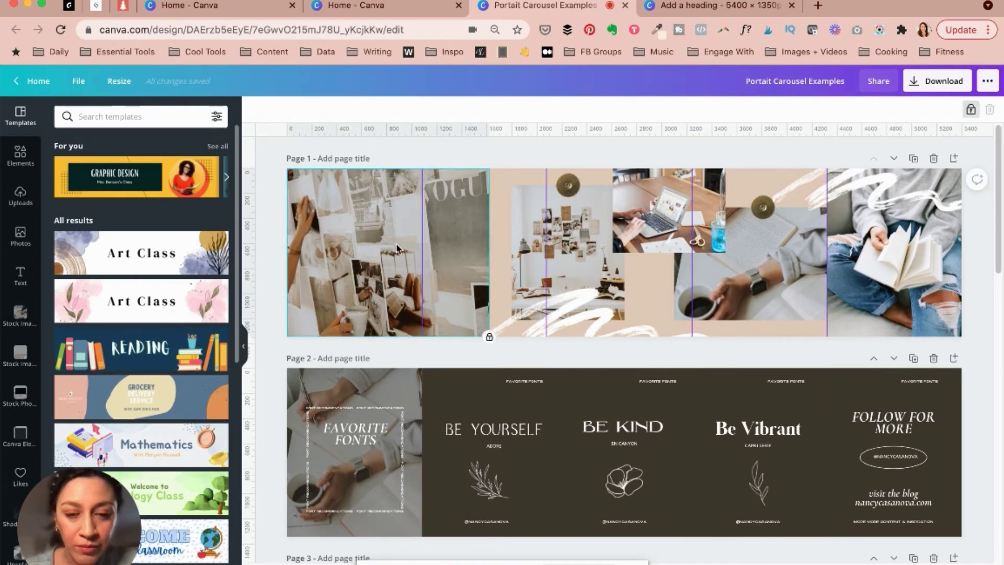
click(971, 109)
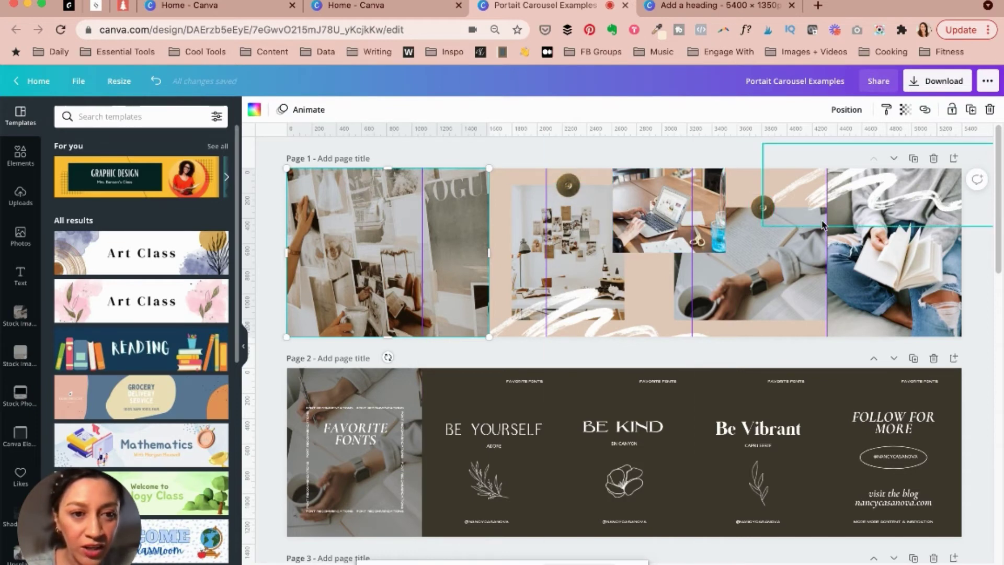
click(387, 232)
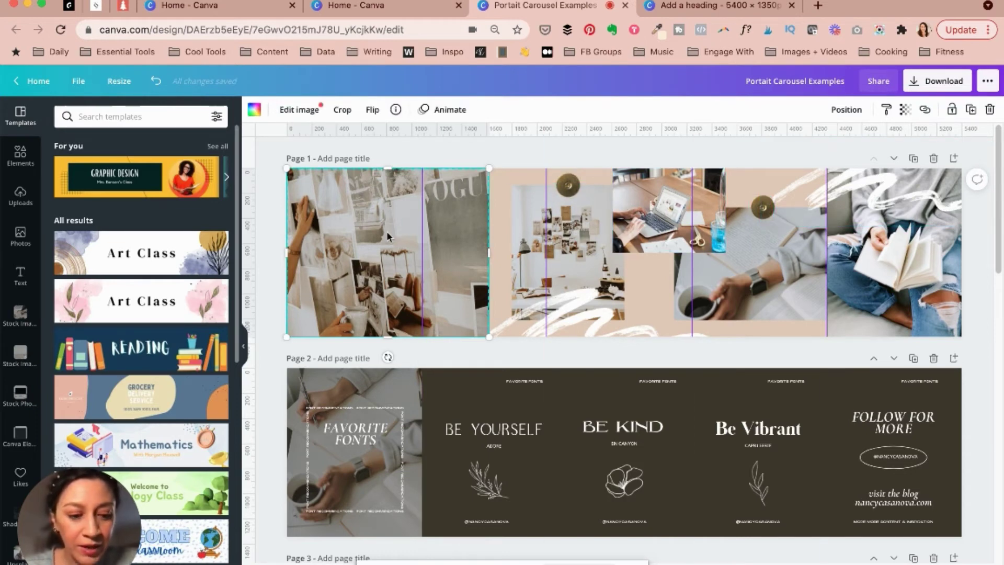
key(Delete)
key(ctrl+z)
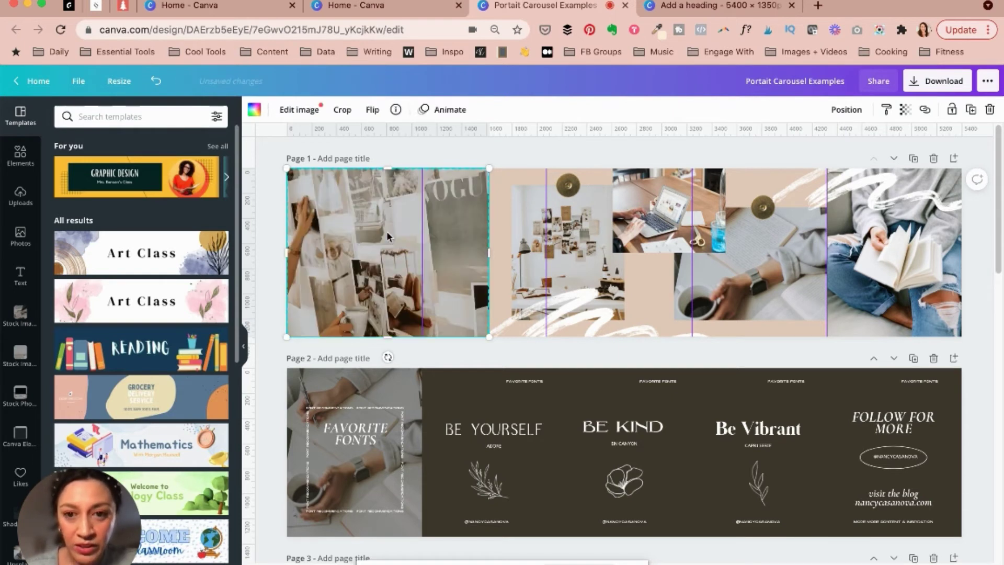
Inspect the locked photo, gold circle and white brush-stroke elements on the next slide
click(565, 232)
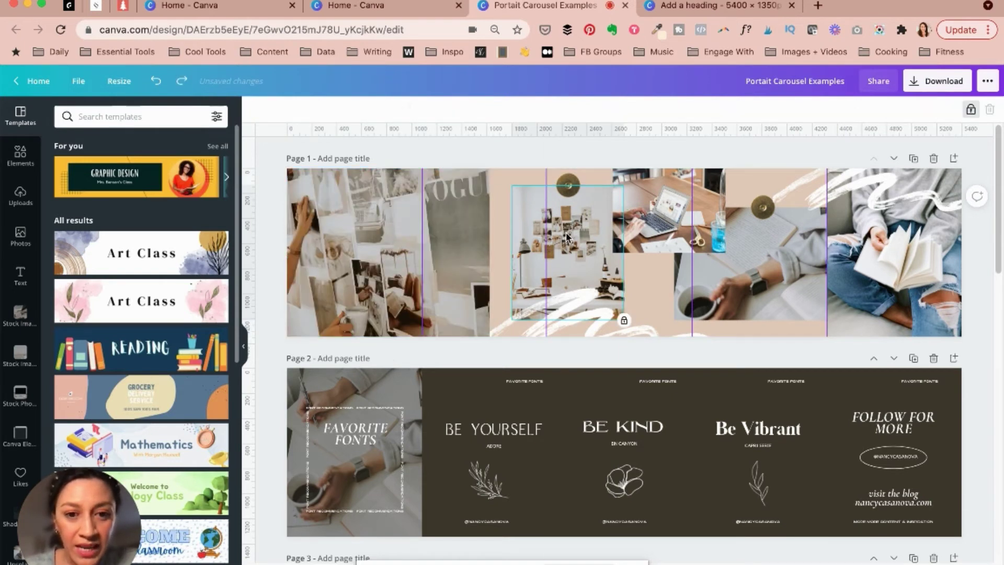
click(571, 188)
click(562, 318)
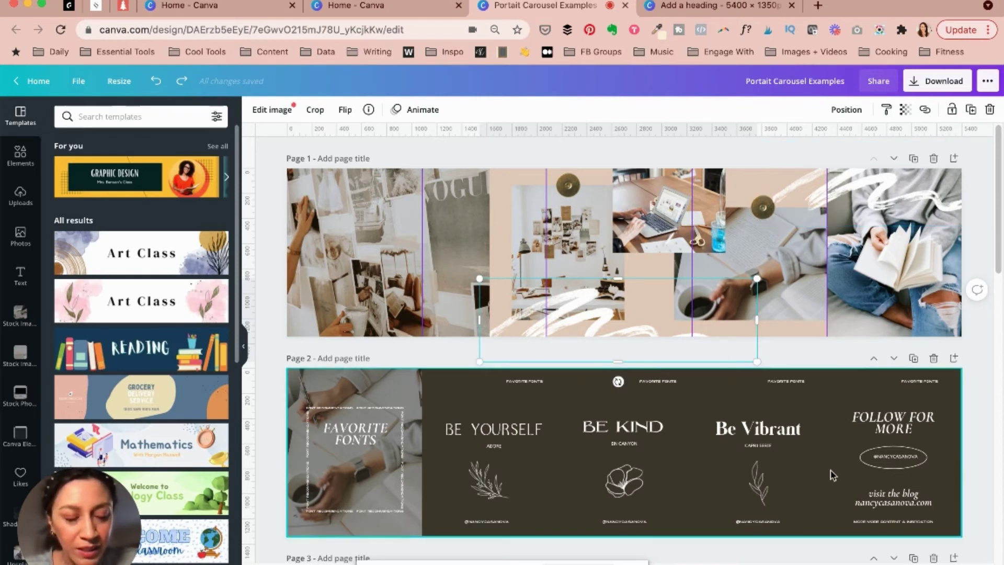
click(975, 248)
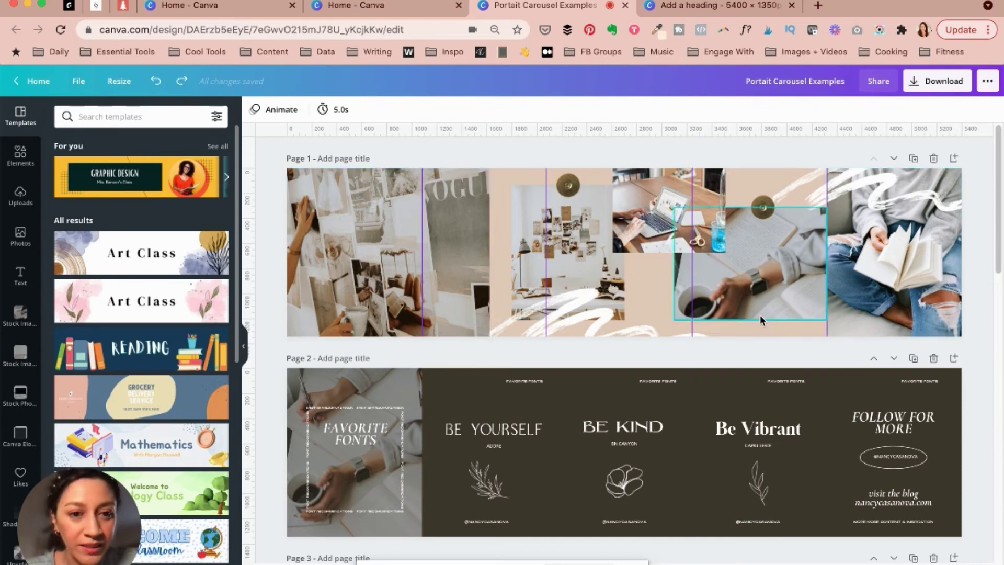
Scroll and zoom out to view all the example carousel pages
scroll(589, 340, down, 1)
scroll(588, 340, down, 5)
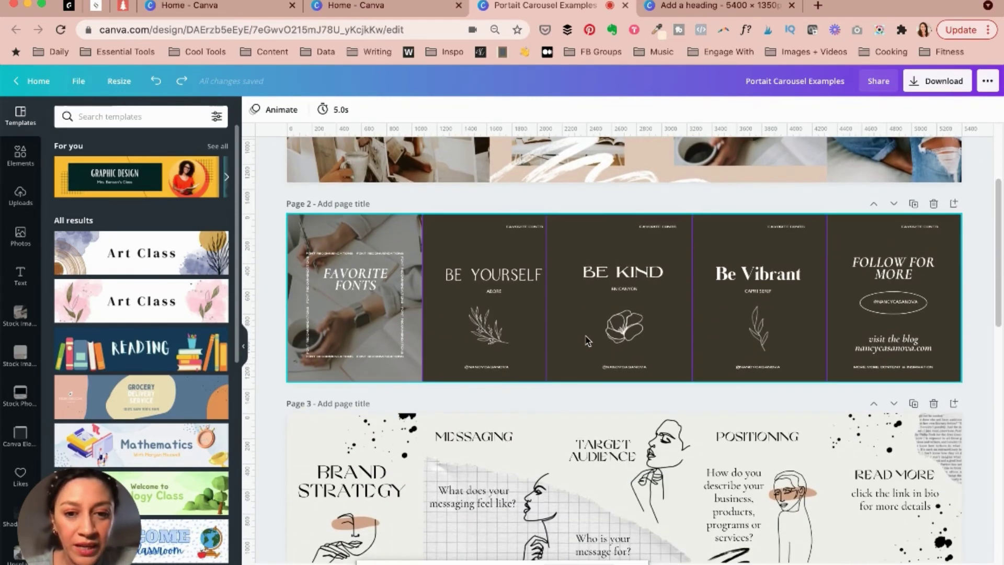
scroll(584, 340, up, 1)
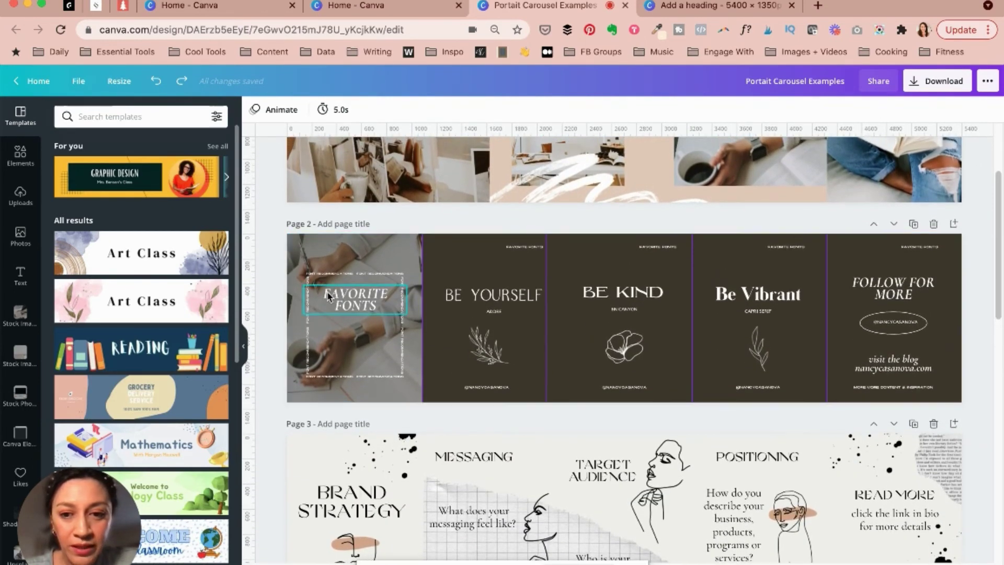
scroll(639, 409, down, 3)
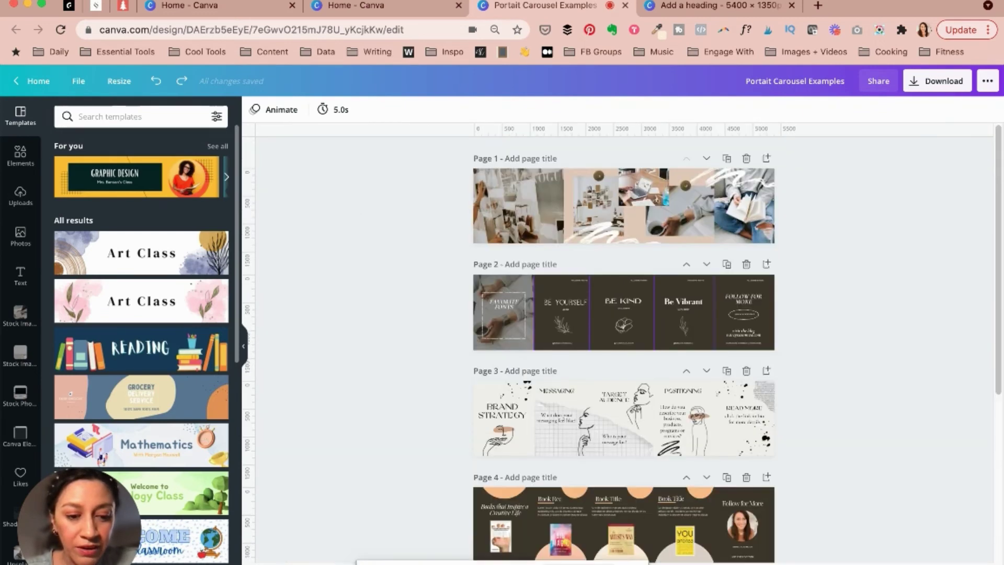
scroll(640, 409, up, 10)
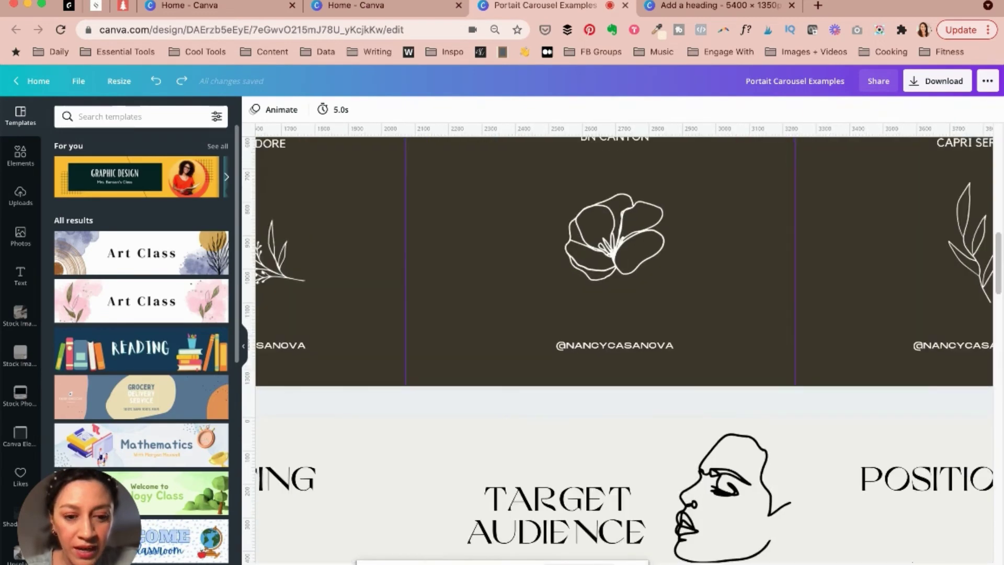
scroll(489, 315, left, 10)
drag(594, 549, 347, 280)
scroll(488, 315, up, 3)
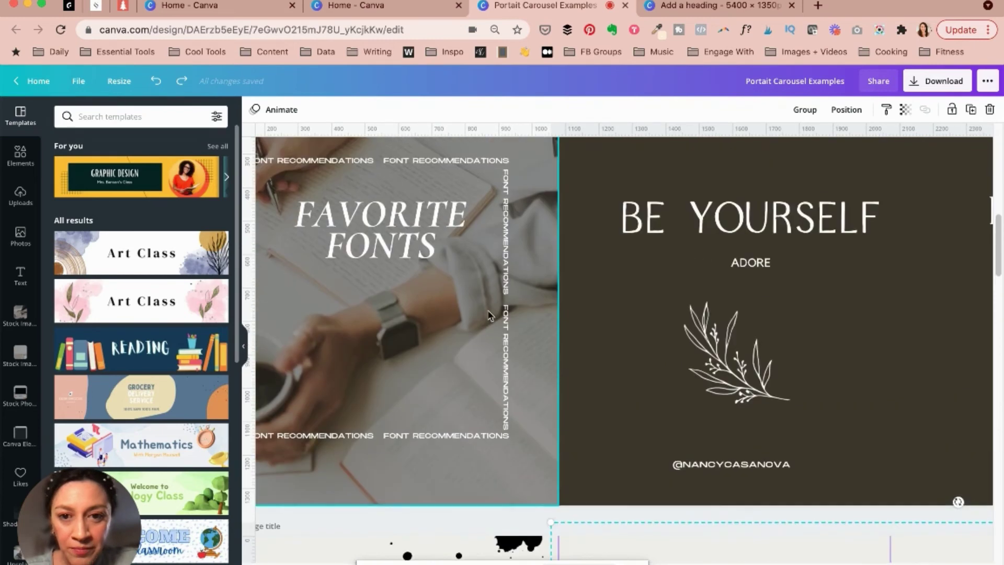
scroll(489, 315, up, 5)
scroll(435, 478, down, 3)
scroll(532, 416, down, 1)
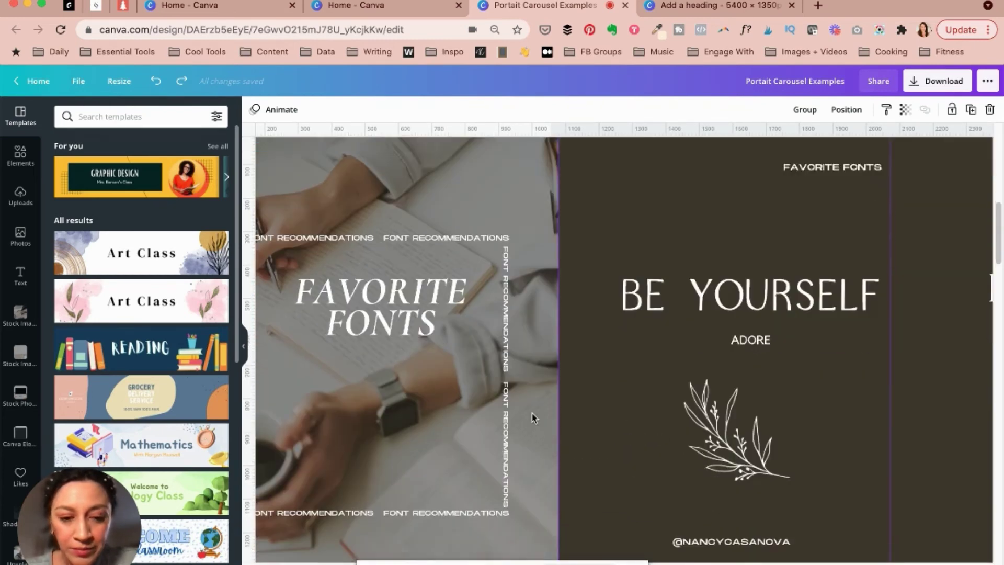
scroll(532, 417, down, 1)
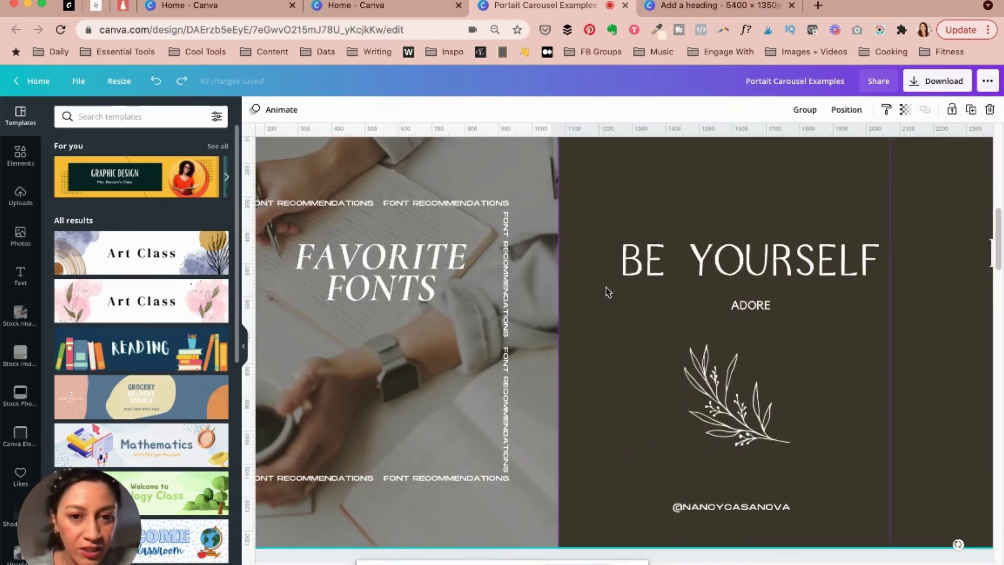
scroll(901, 417, down, 5)
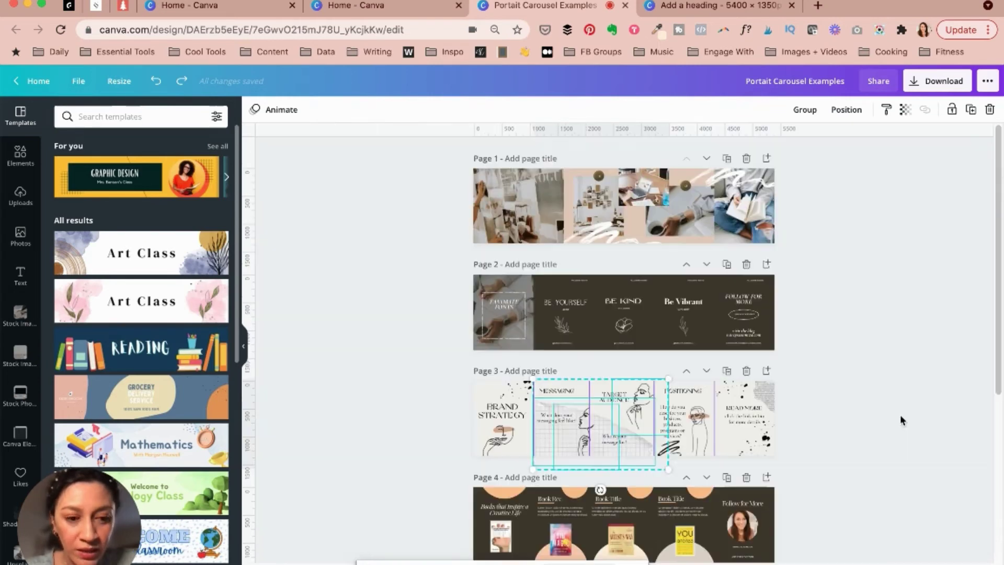
scroll(642, 425, up, 5)
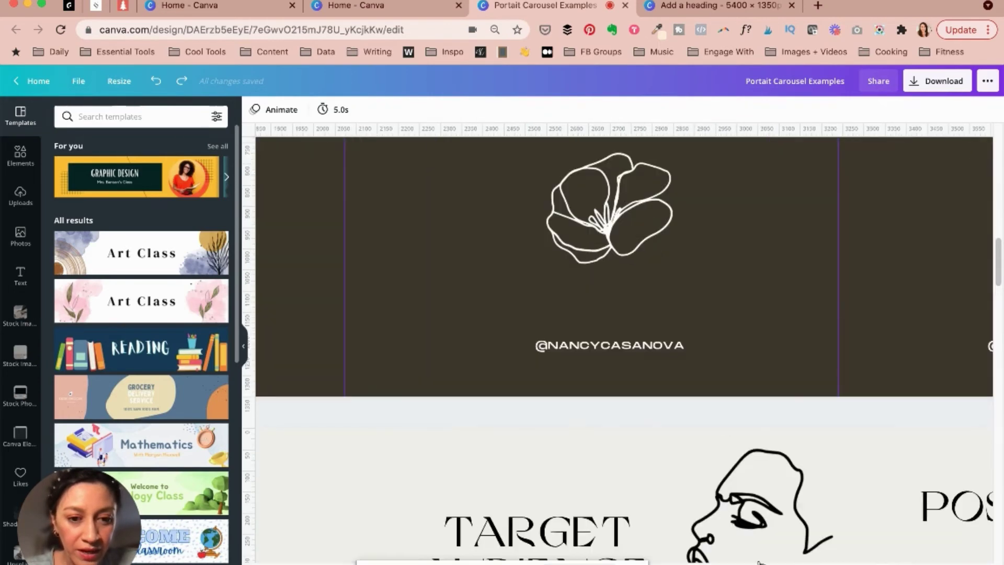
scroll(720, 443, down, 1)
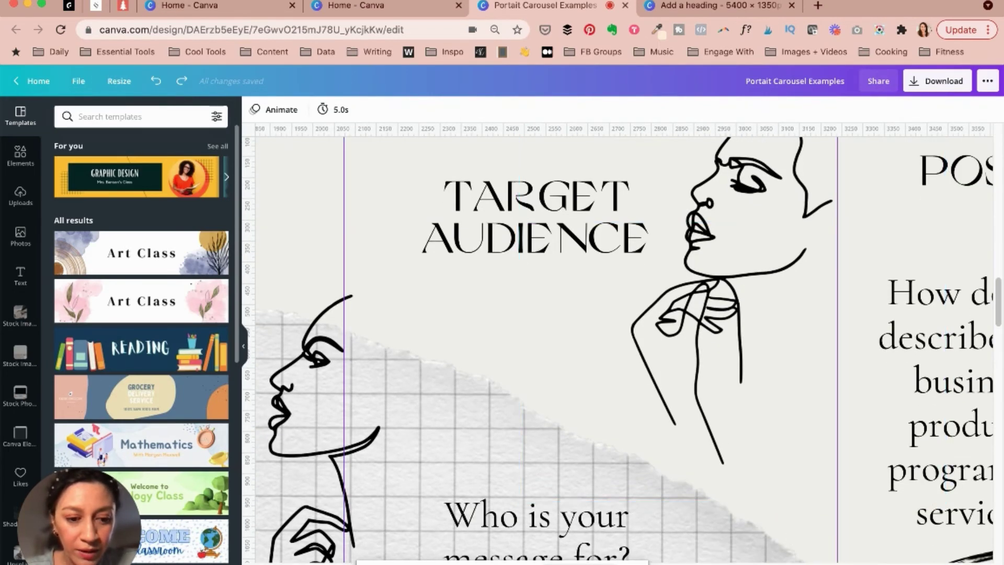
scroll(641, 366, down, 4)
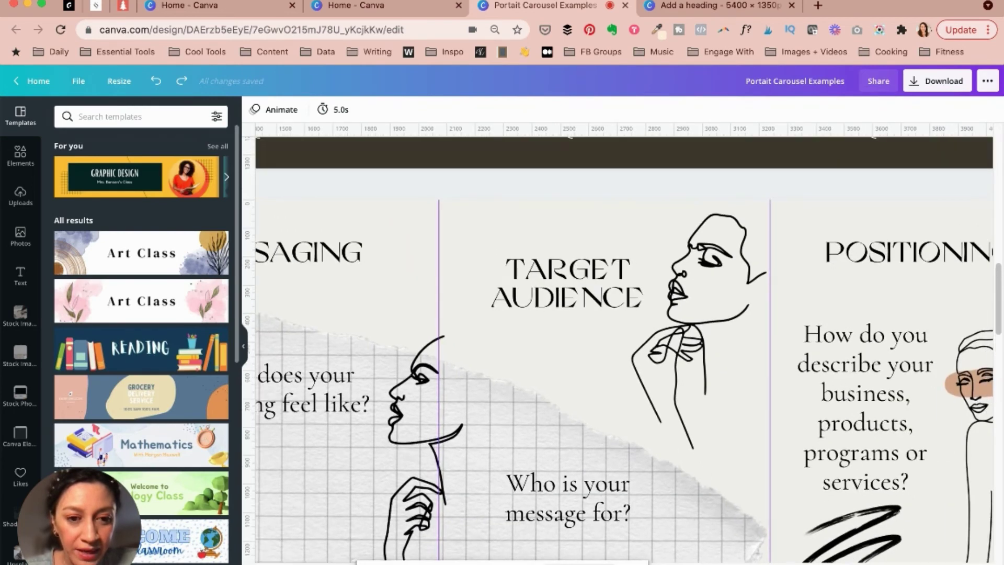
scroll(622, 366, down, 3)
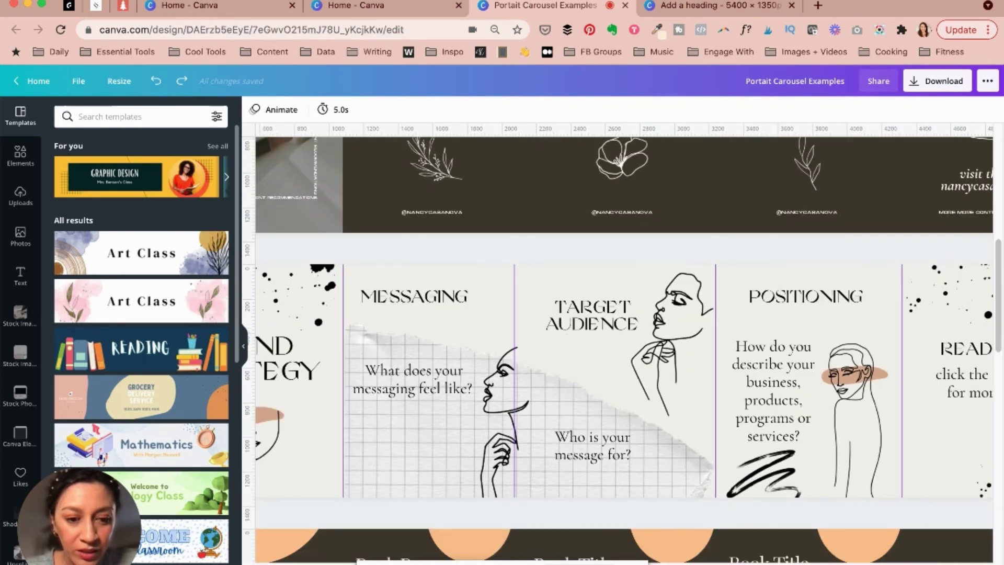
scroll(570, 558, right, 2)
scroll(570, 558, left, 5)
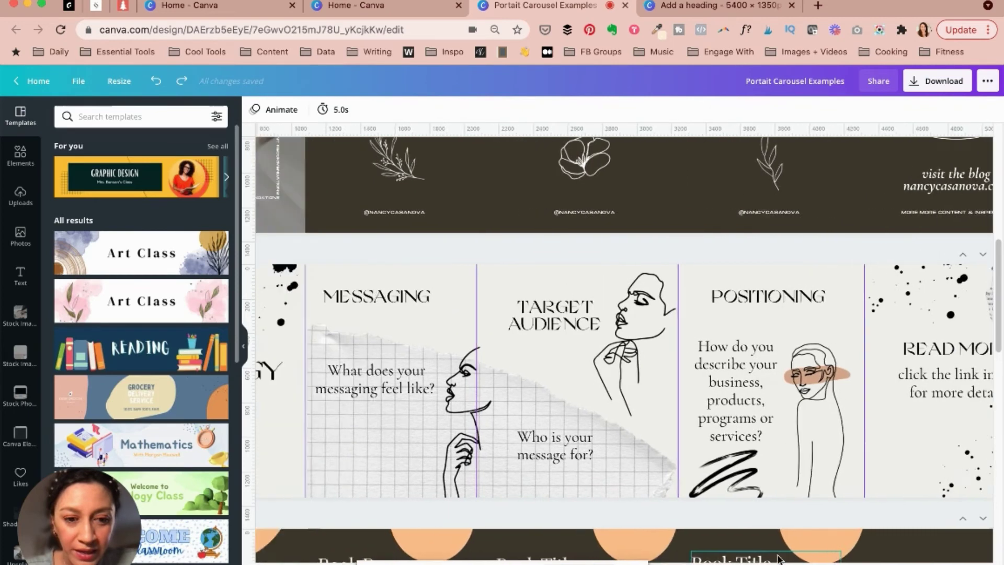
click(732, 555)
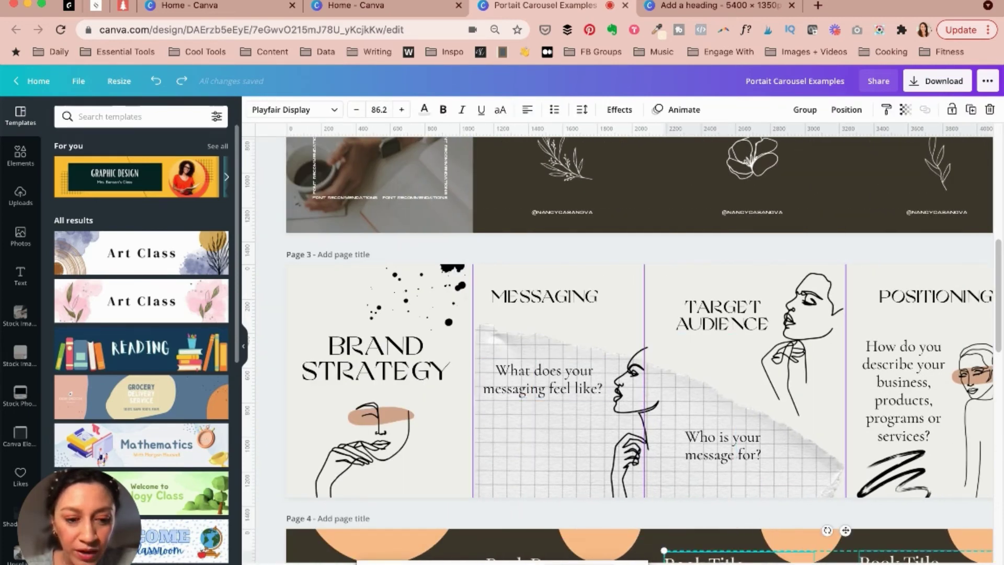
scroll(643, 366, down, 5)
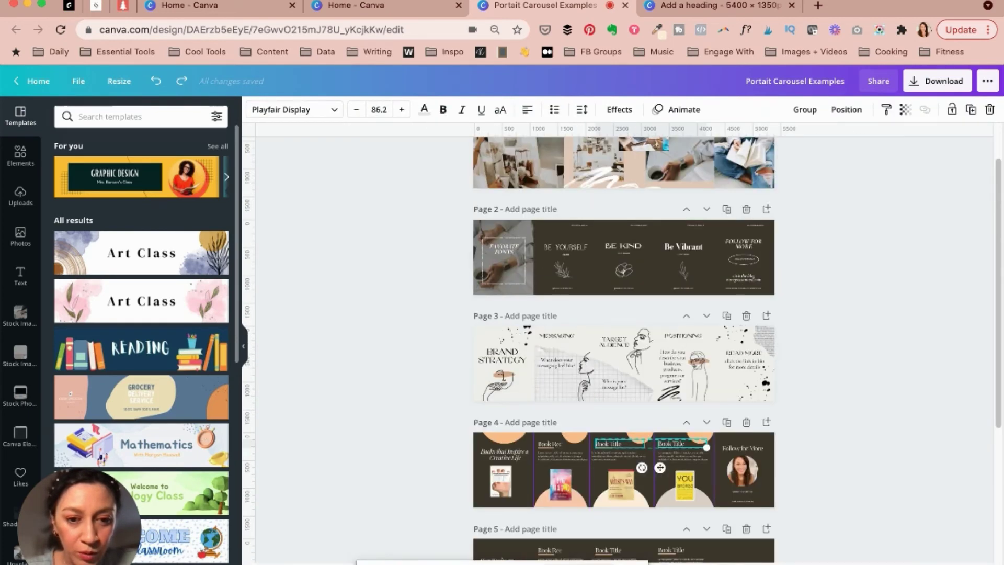
scroll(622, 353, up, 5)
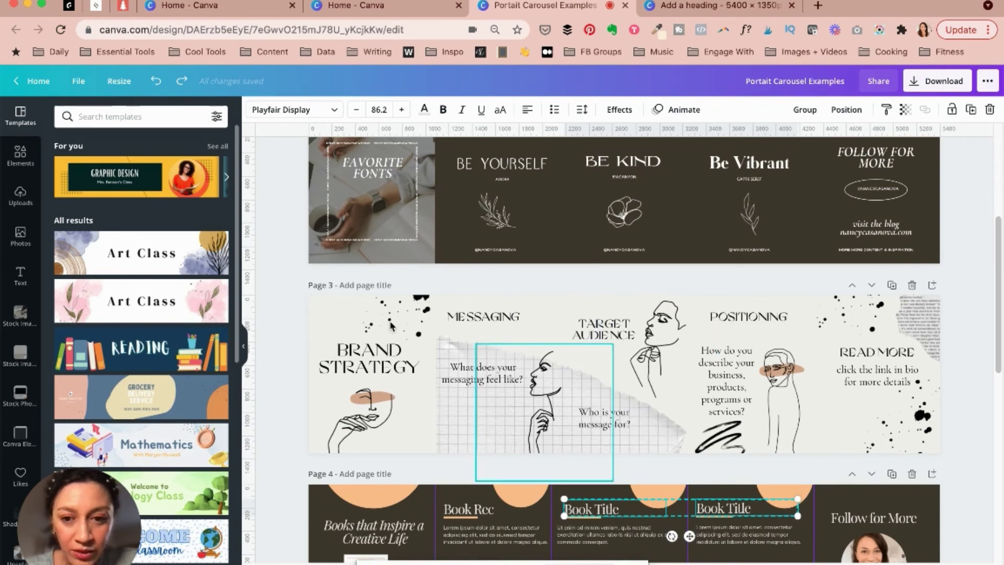
click(909, 410)
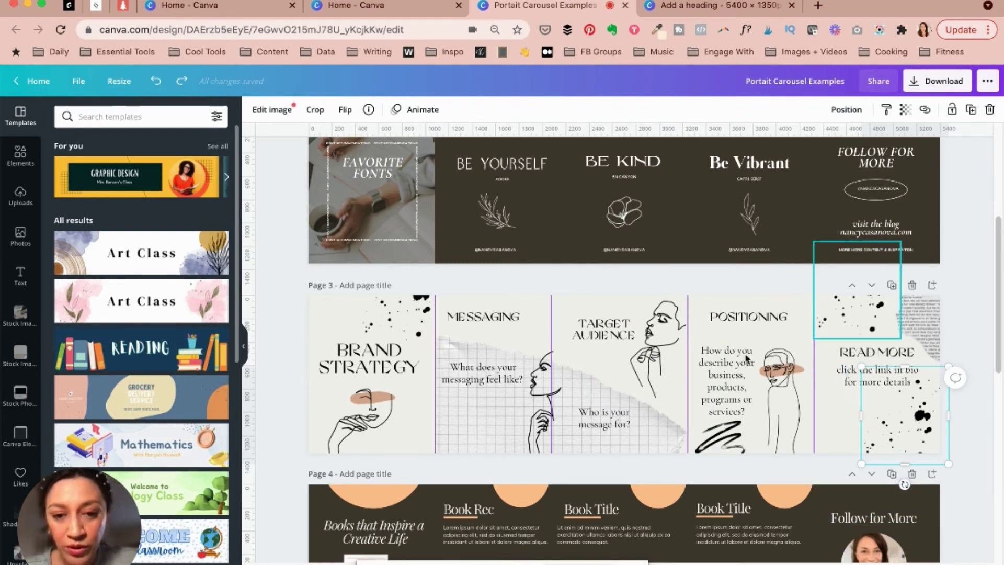
click(981, 279)
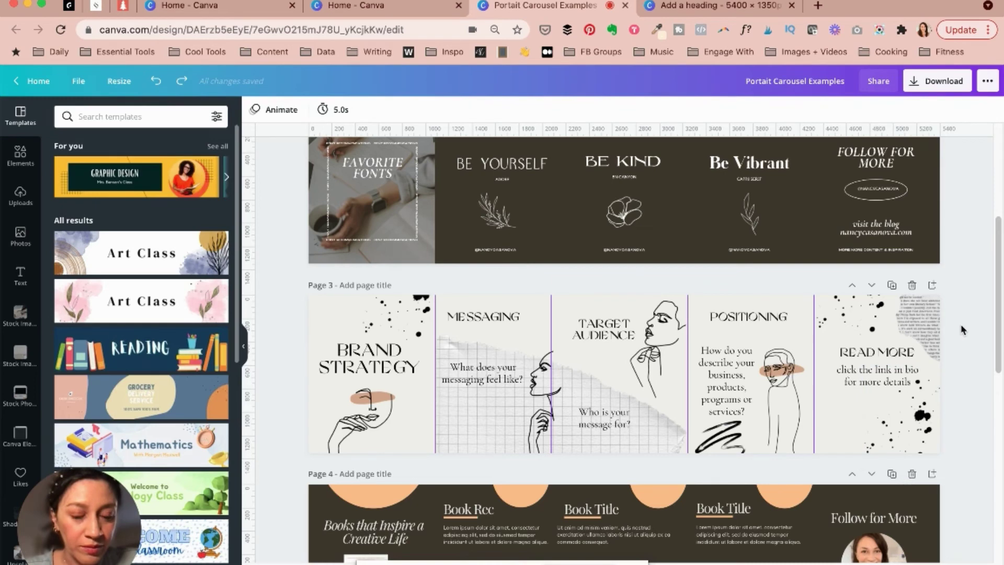
Scroll through the example pages before returning to the 5400×1350 'Add a heading' carousel
scroll(432, 421, down, 4)
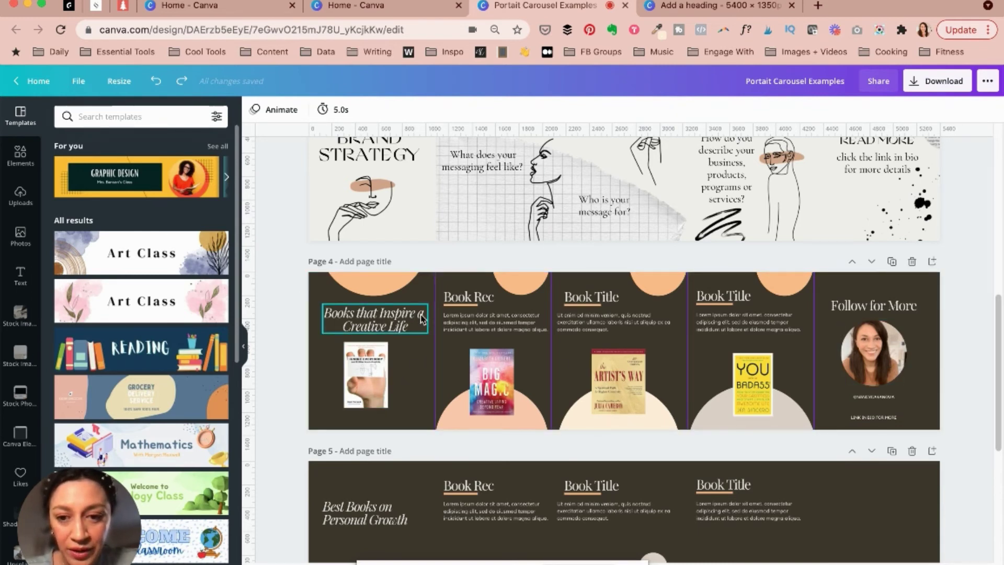
scroll(877, 370, up, 3)
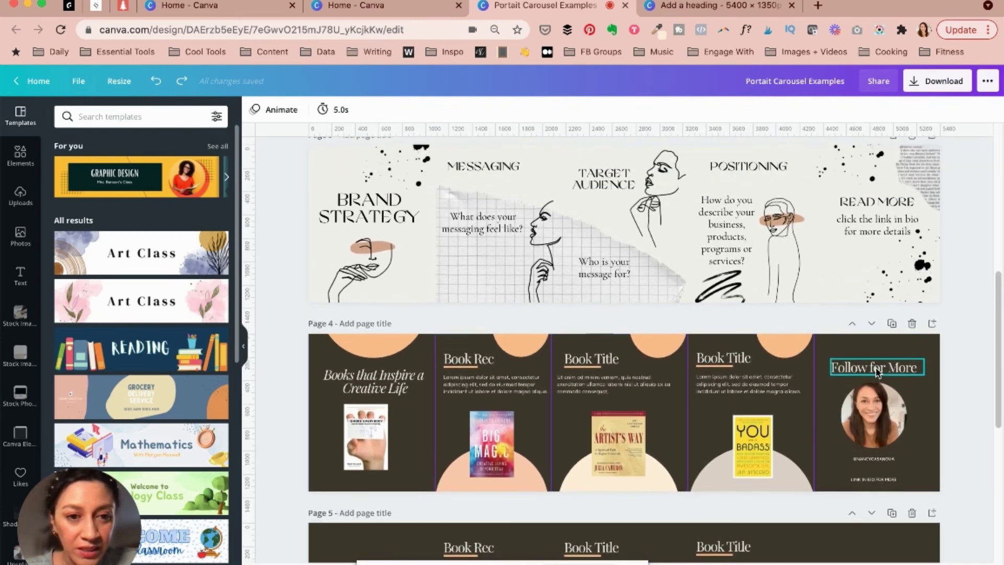
scroll(877, 370, up, 15)
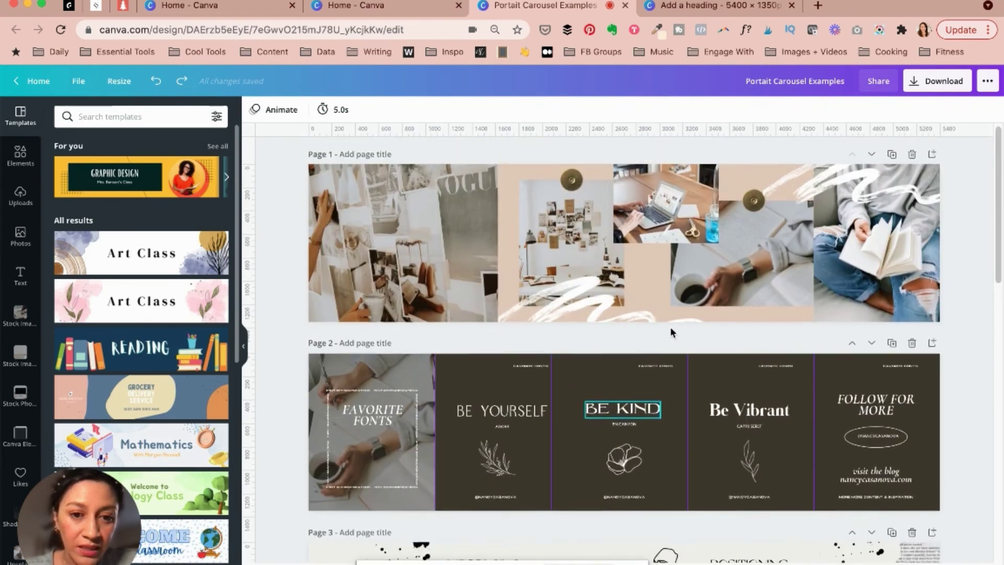
scroll(671, 332, up, 1)
scroll(503, 345, down, 15)
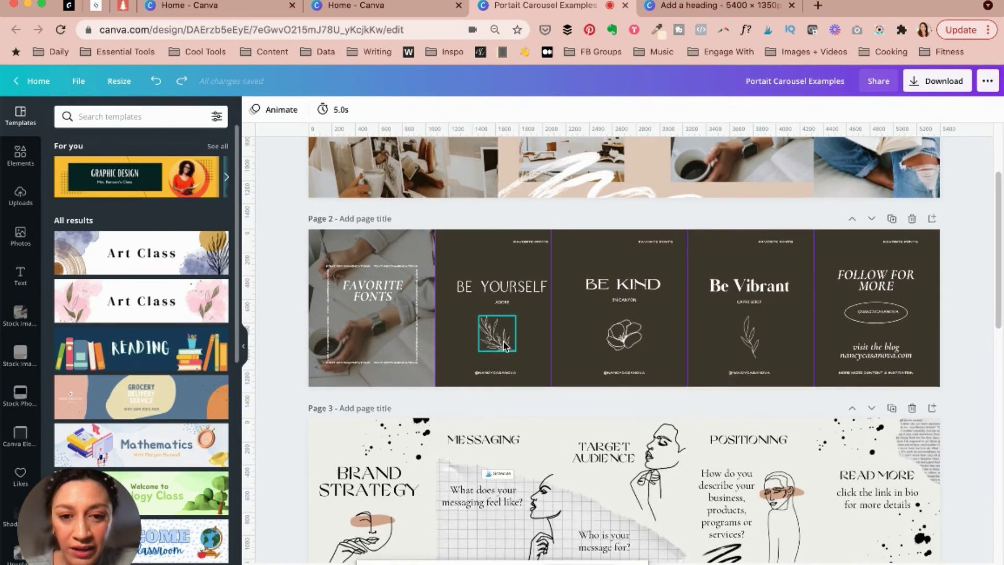
scroll(473, 444, down, 2)
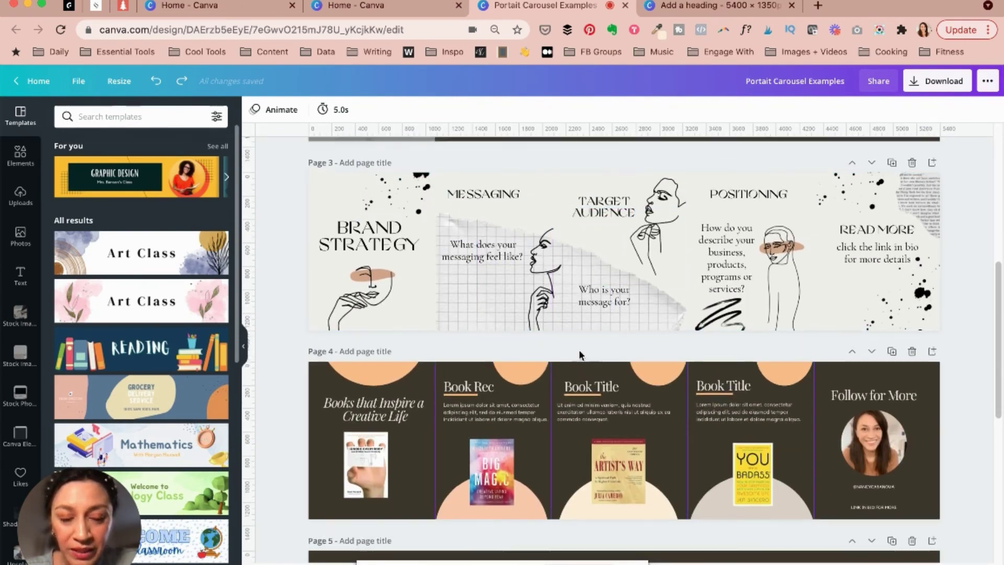
scroll(575, 355, up, 10)
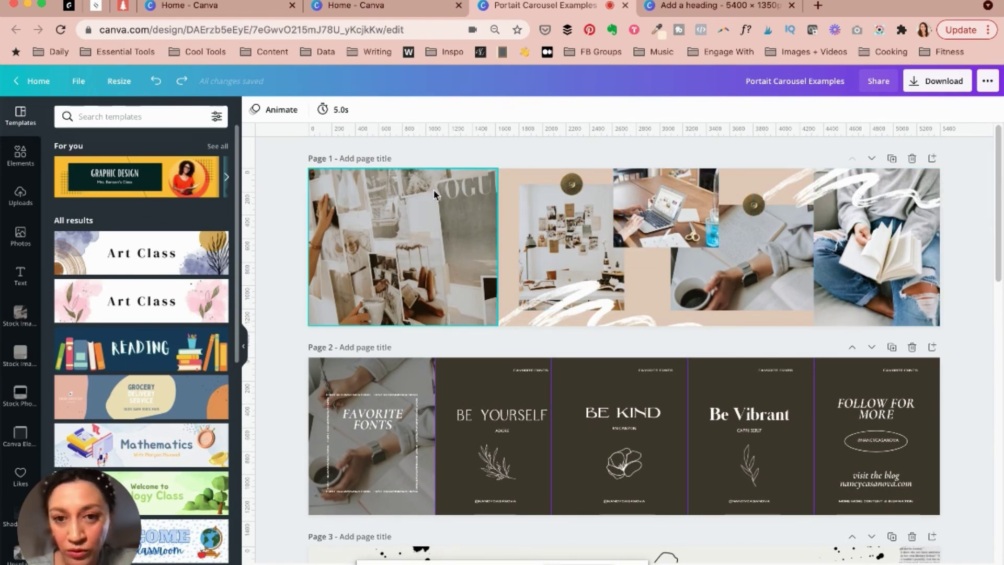
scroll(662, 293, down, 5)
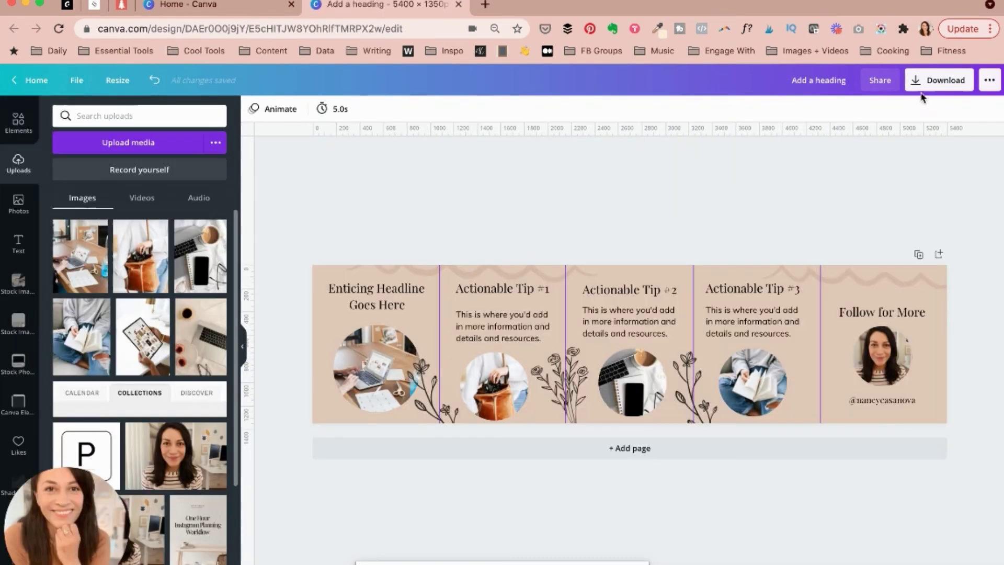
Download the 'Add a heading' carousel design from Canva as a PNG image
click(939, 80)
click(903, 293)
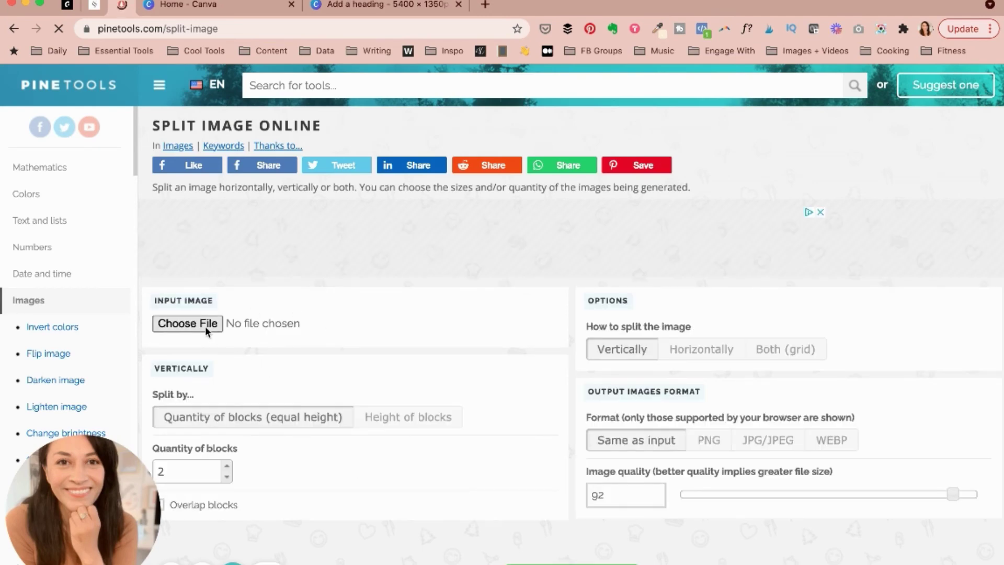
Load Add a heading.png into PineTools and set a horizontal split into 5 blocks
click(205, 325)
key(Escape)
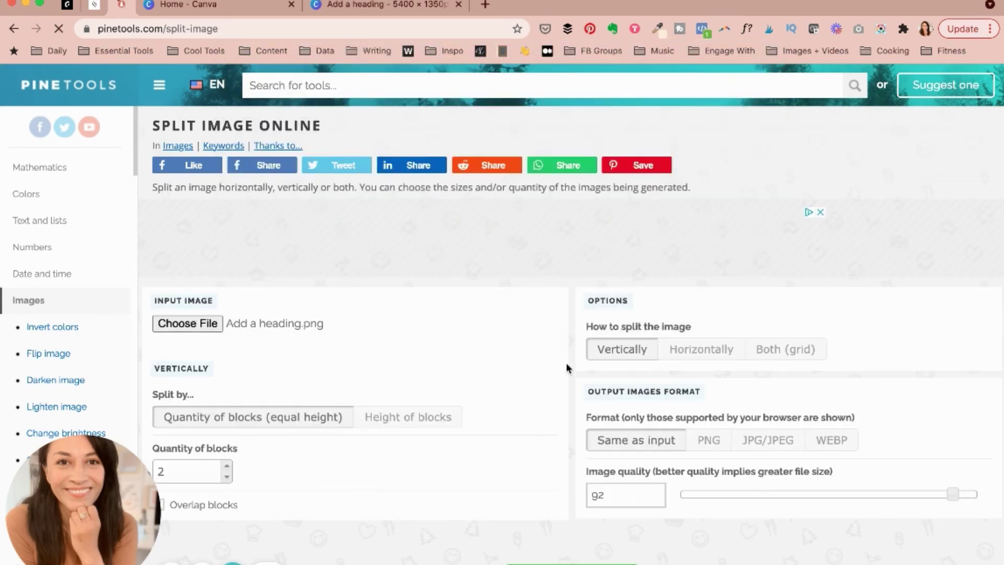
scroll(695, 366, down, 3)
click(701, 210)
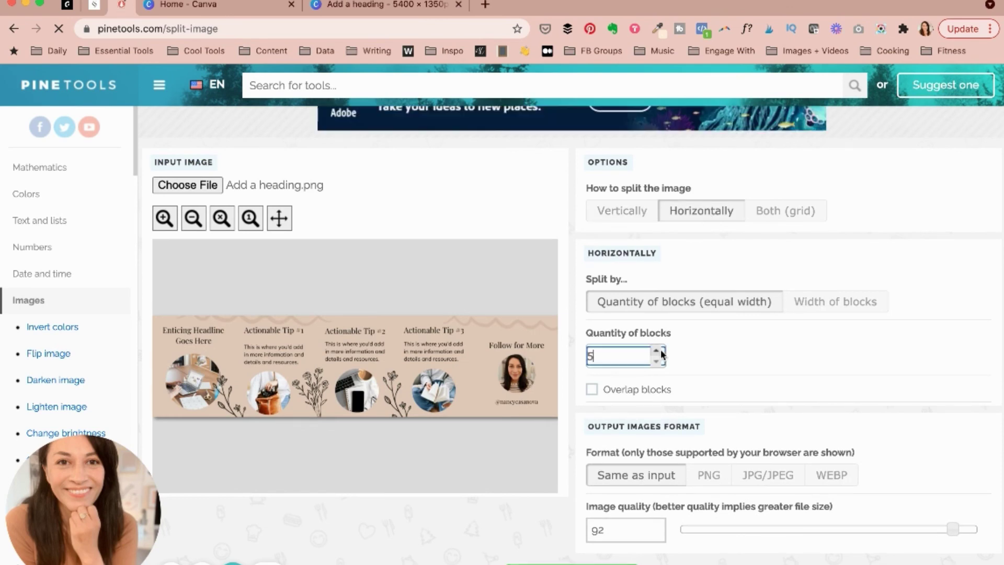
text(5)
click(573, 564)
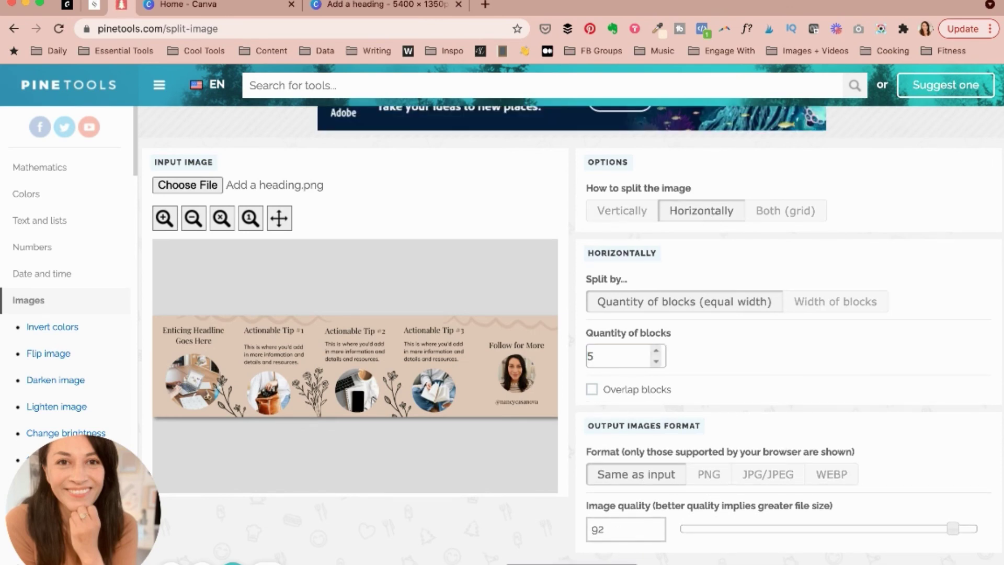
Download all five split row-1-column pieces and check them in the Downloads folder
click(703, 497)
click(764, 498)
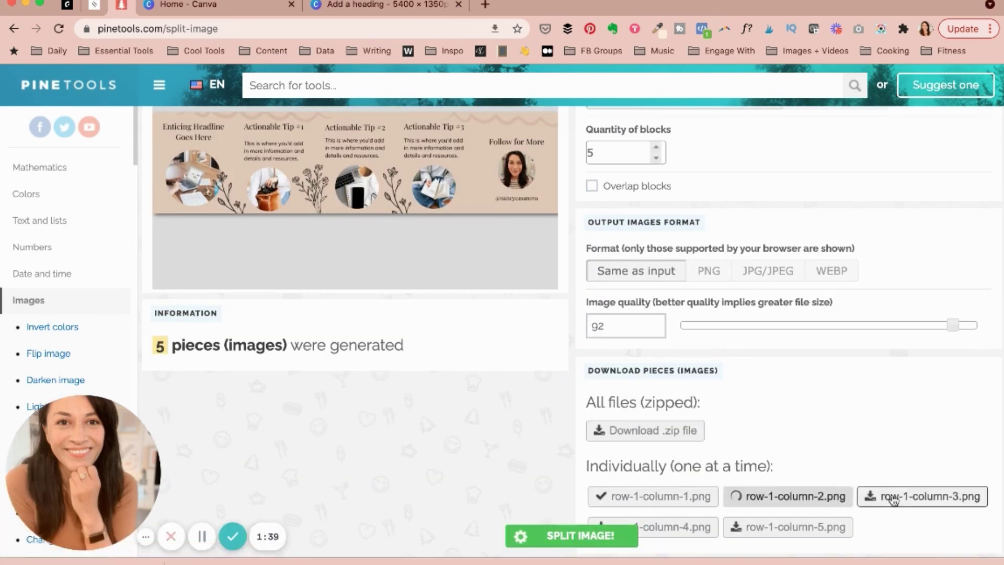
click(889, 497)
click(654, 526)
click(776, 528)
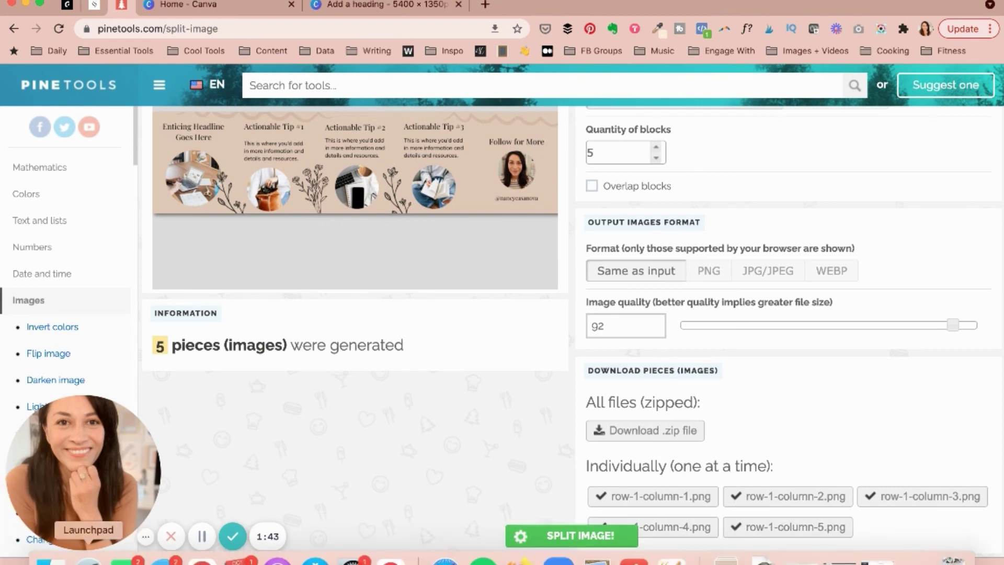
click(47, 547)
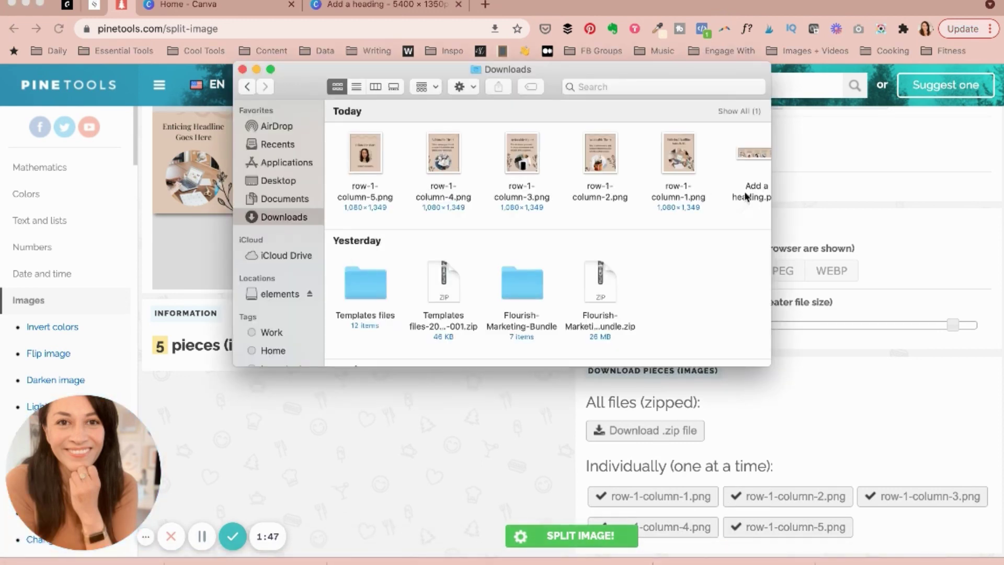
click(663, 157)
key(space)
key(Left)
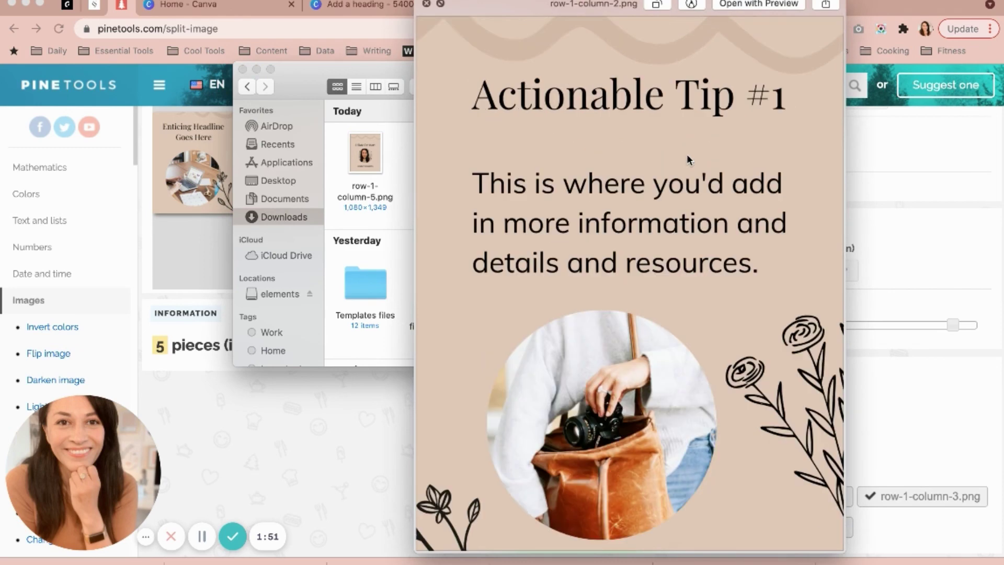
key(Left)
key(Left)
key(Left)
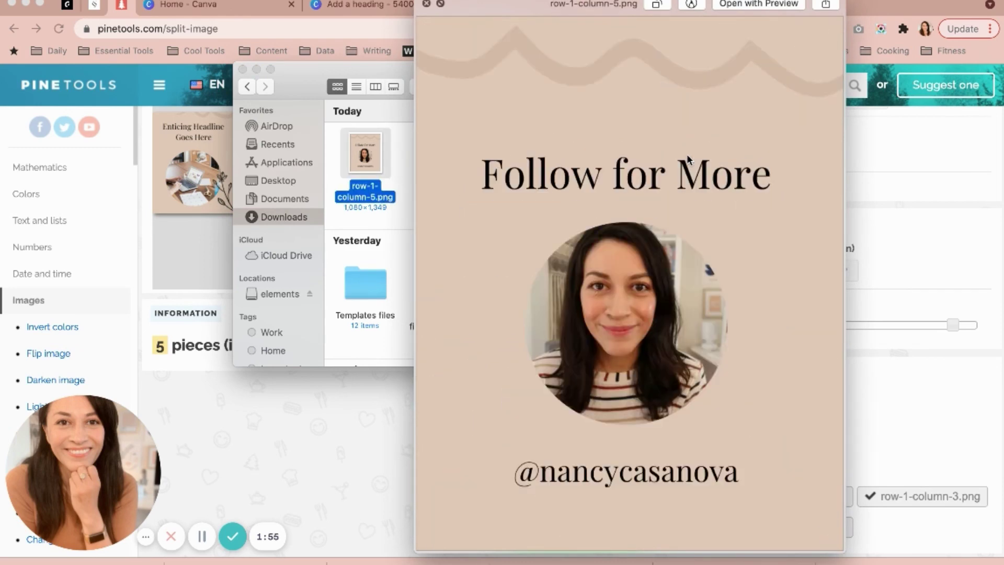
click(428, 4)
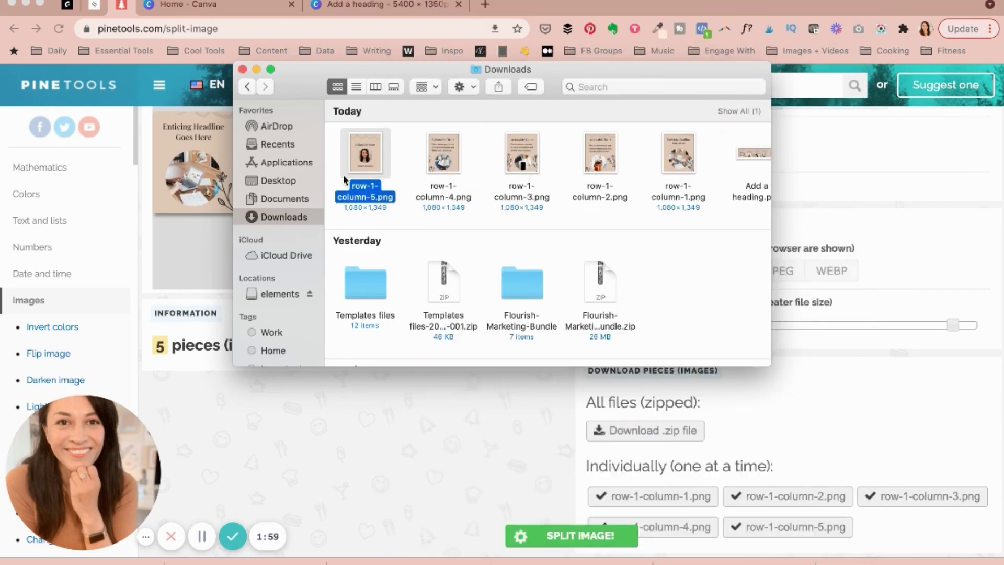